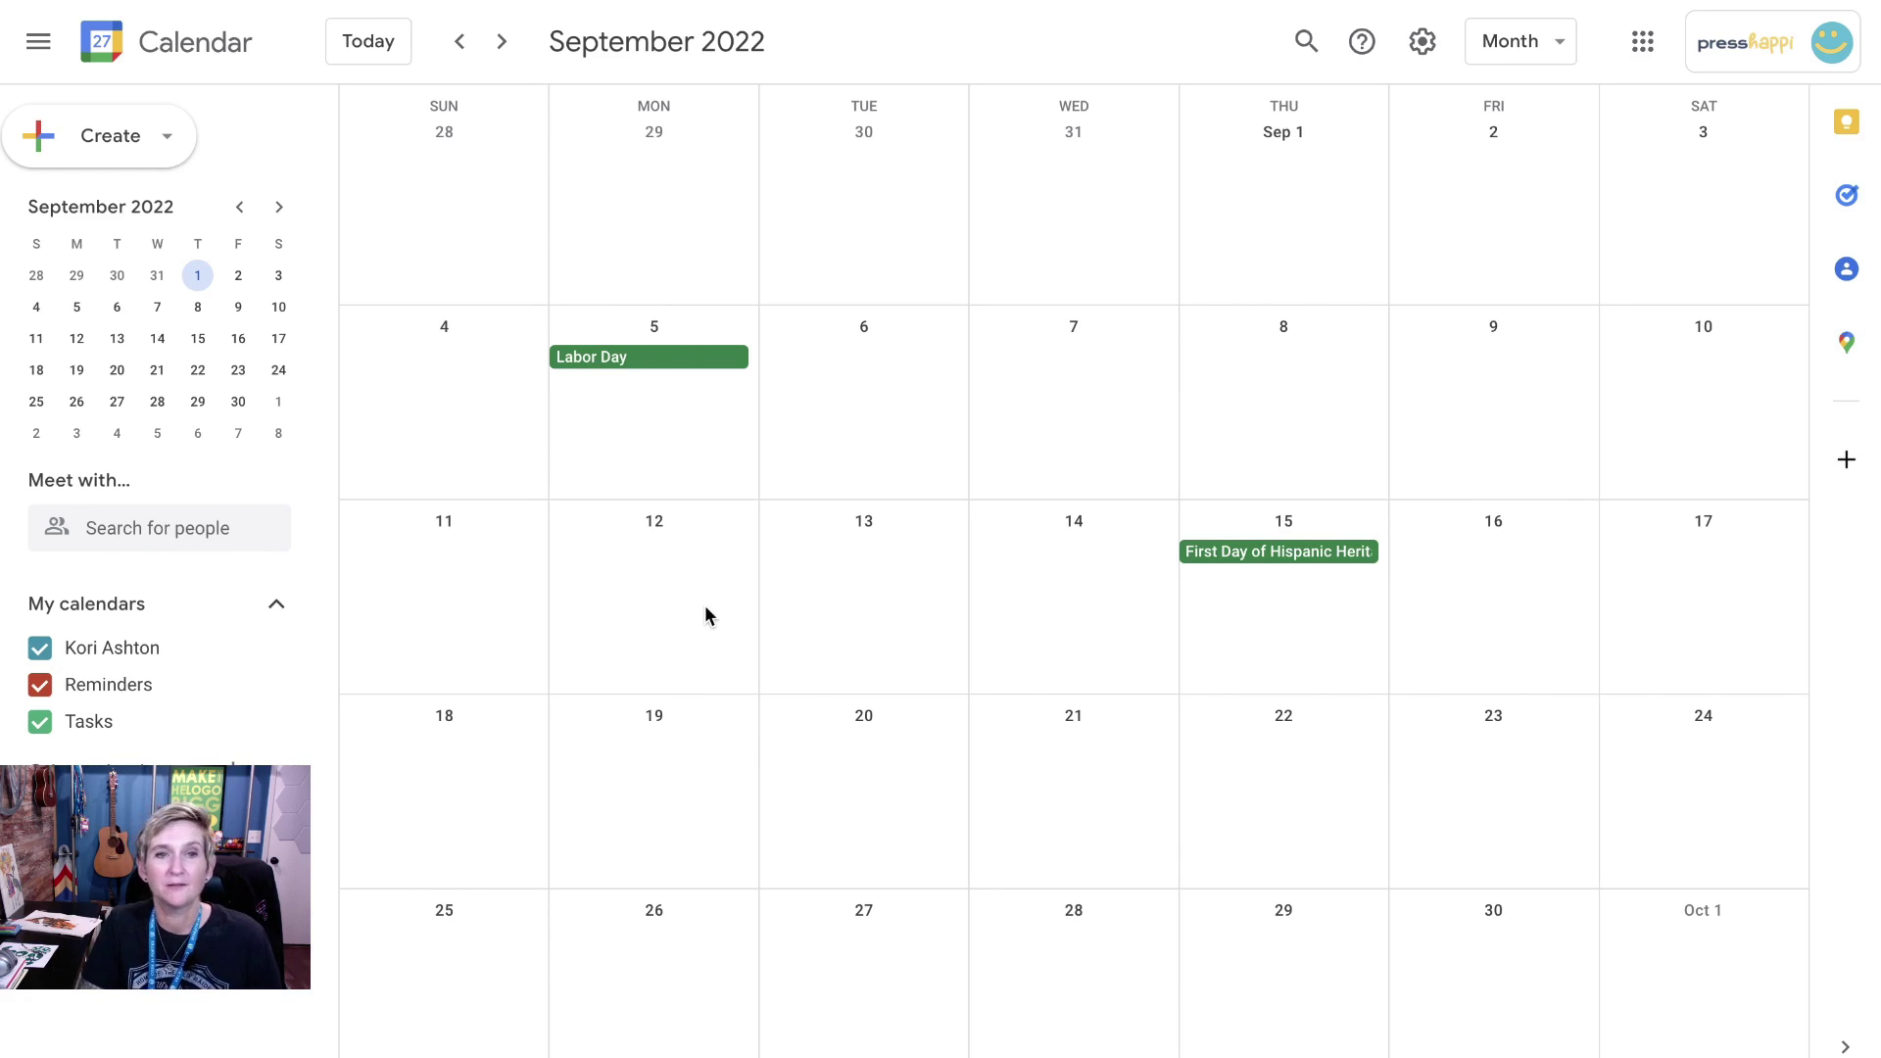
# - Start an event on the Sep 12 cell in month view titled 'Check CRO - Conversion #1CTA'
pyautogui.click(671, 583)
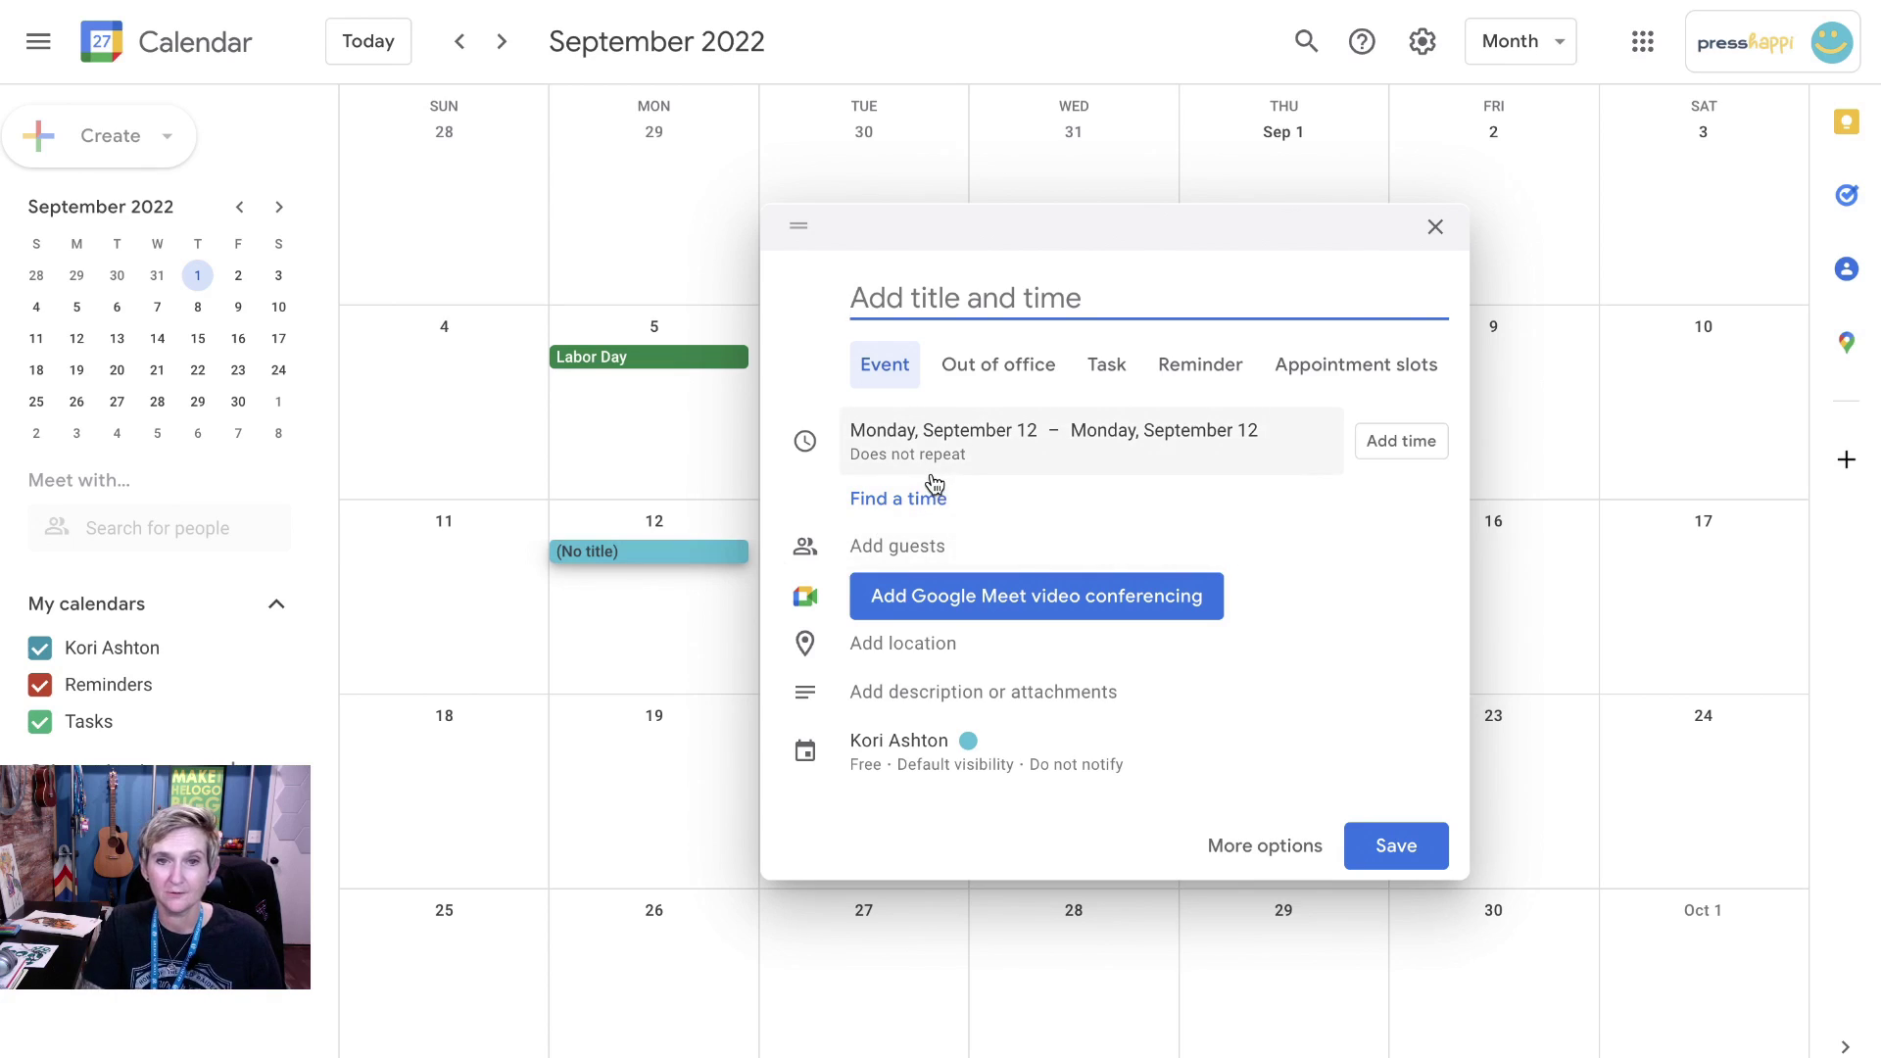
pyautogui.write('Cehck')
pyautogui.press('BackSpace')
pyautogui.press('BackSpace')
pyautogui.press('BackSpace')
pyautogui.press('BackSpace')
pyautogui.write('heck CRO')
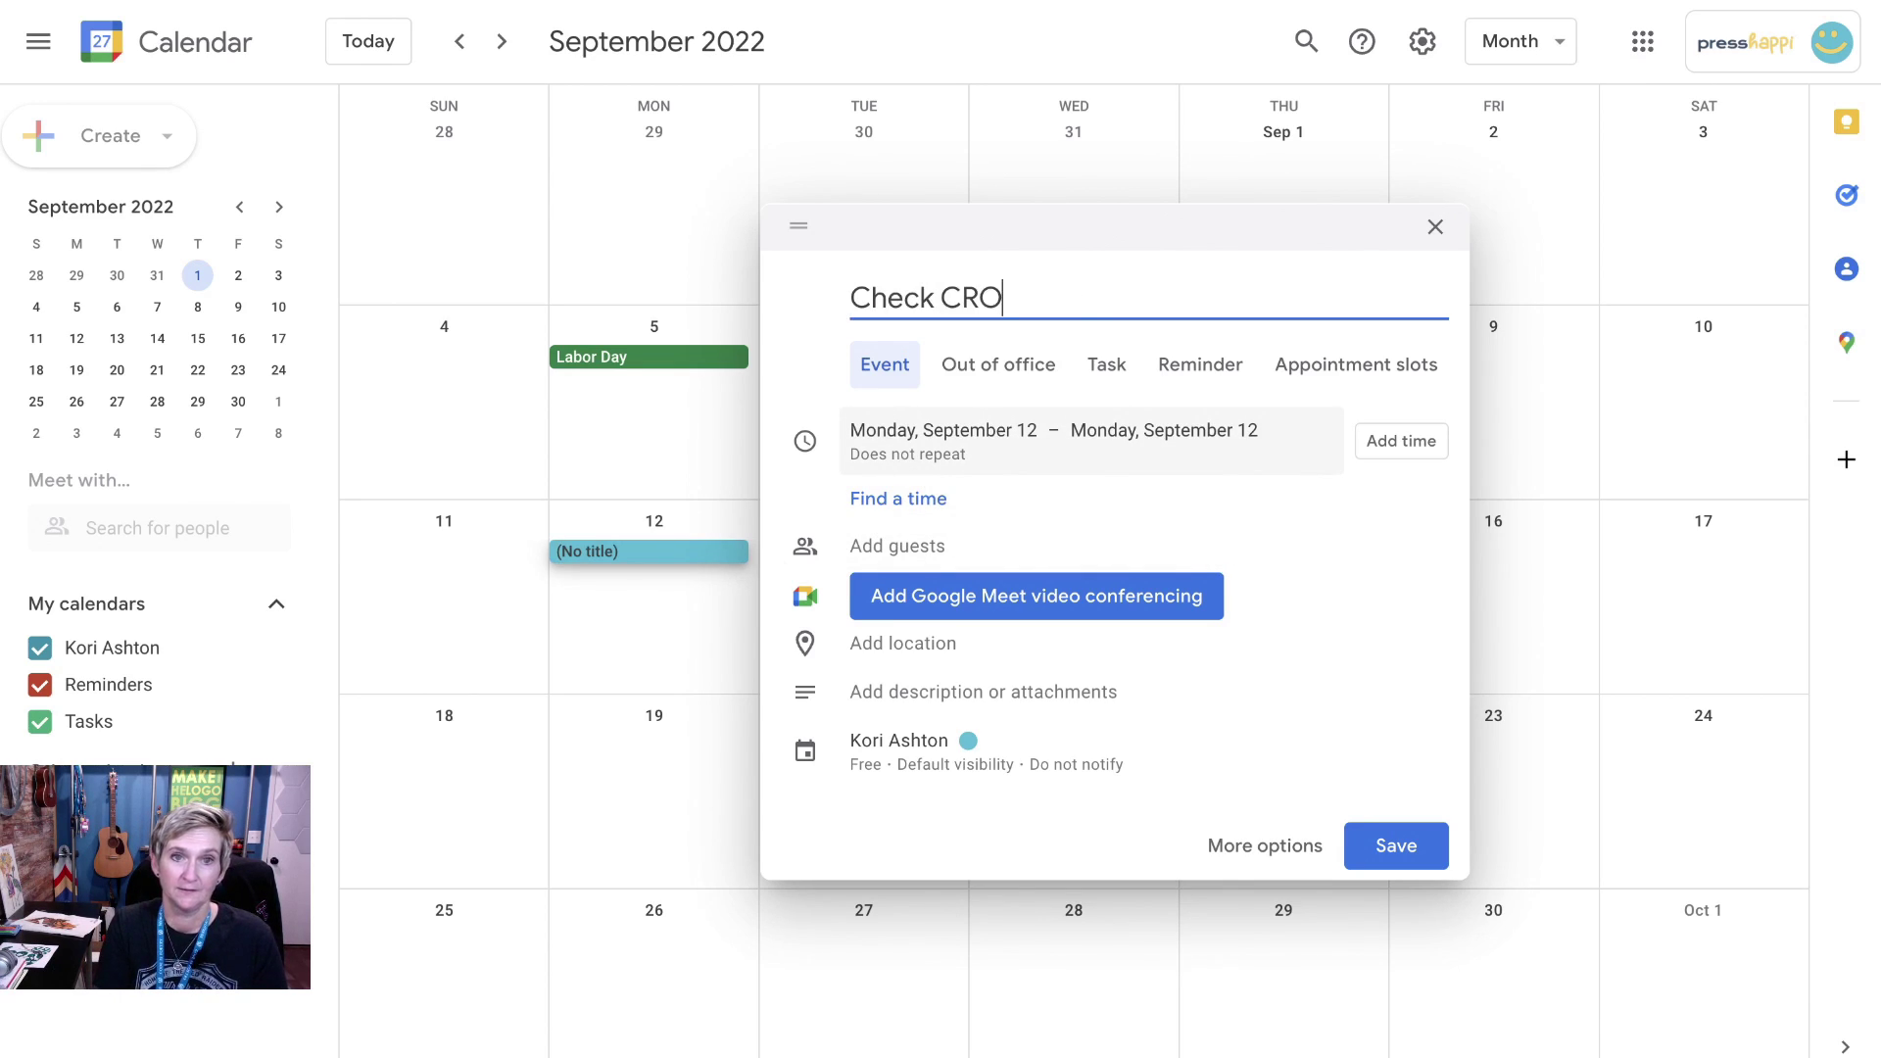
pyautogui.write(' - Conversion')
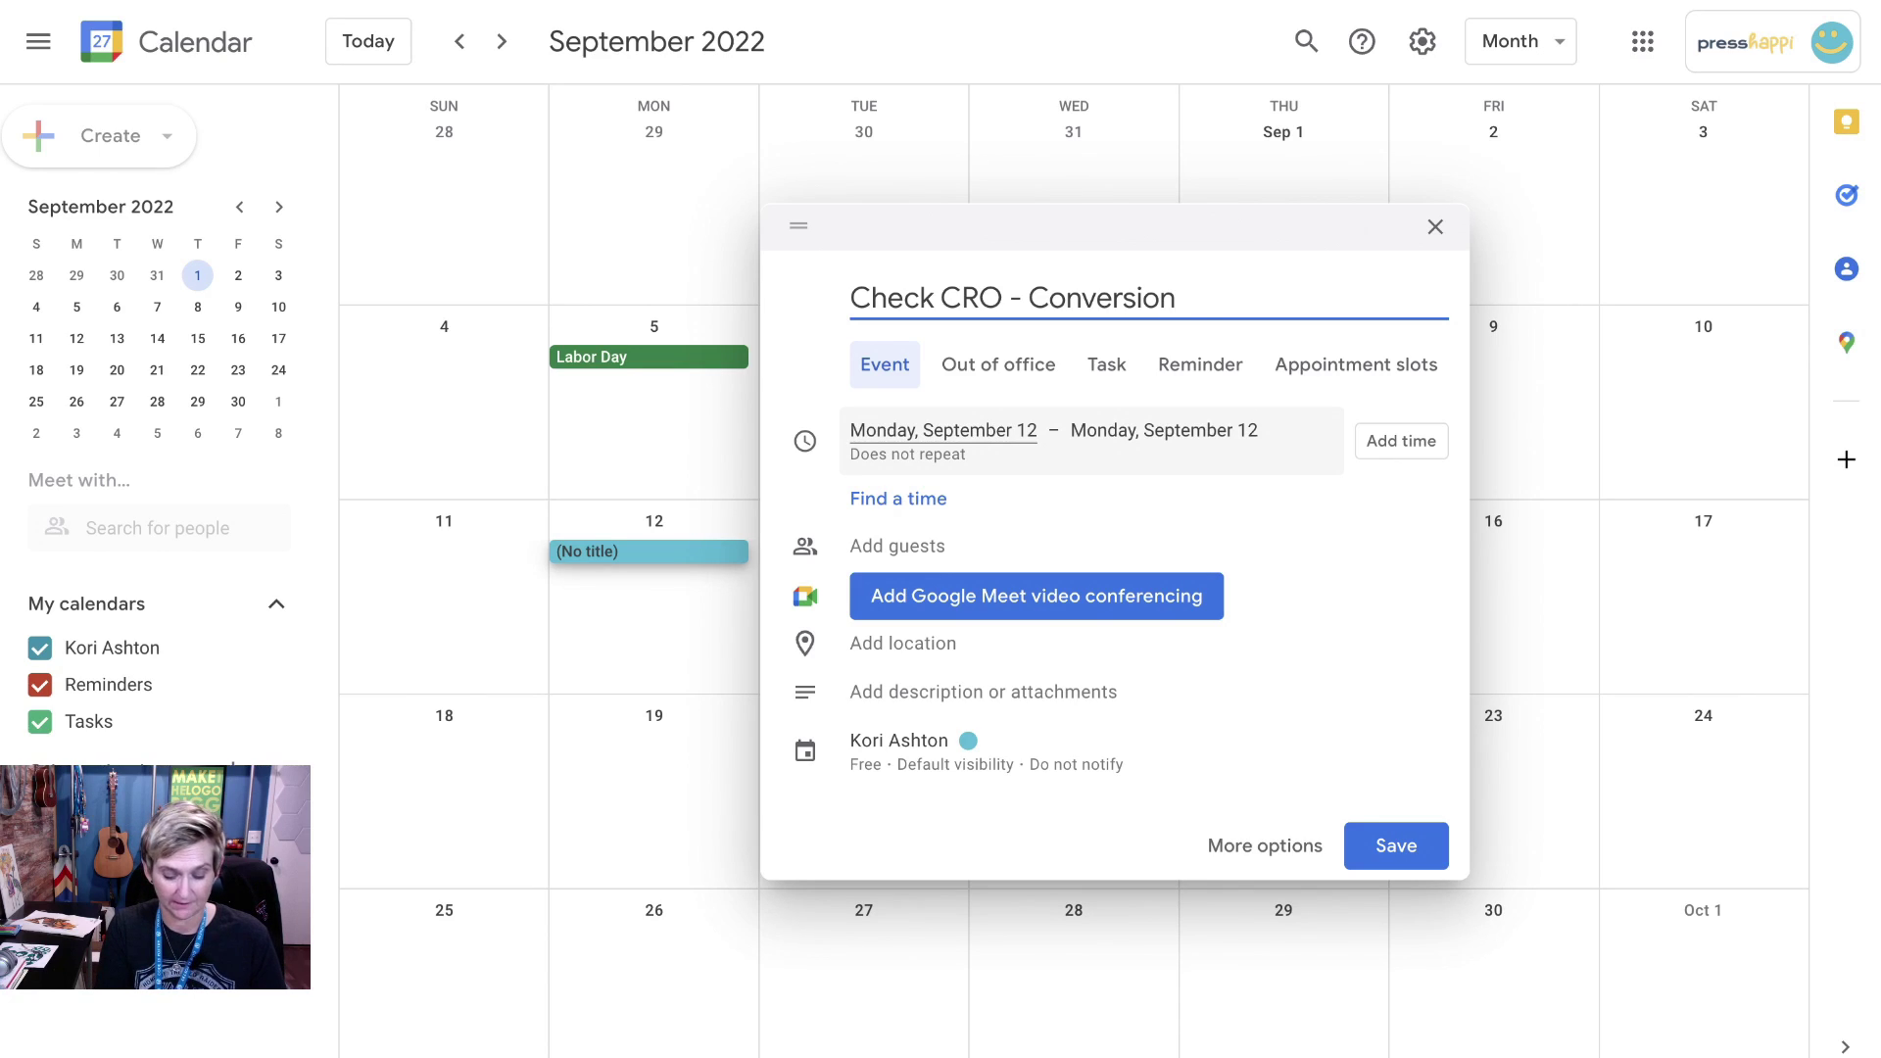
pyautogui.write('#1CTA')
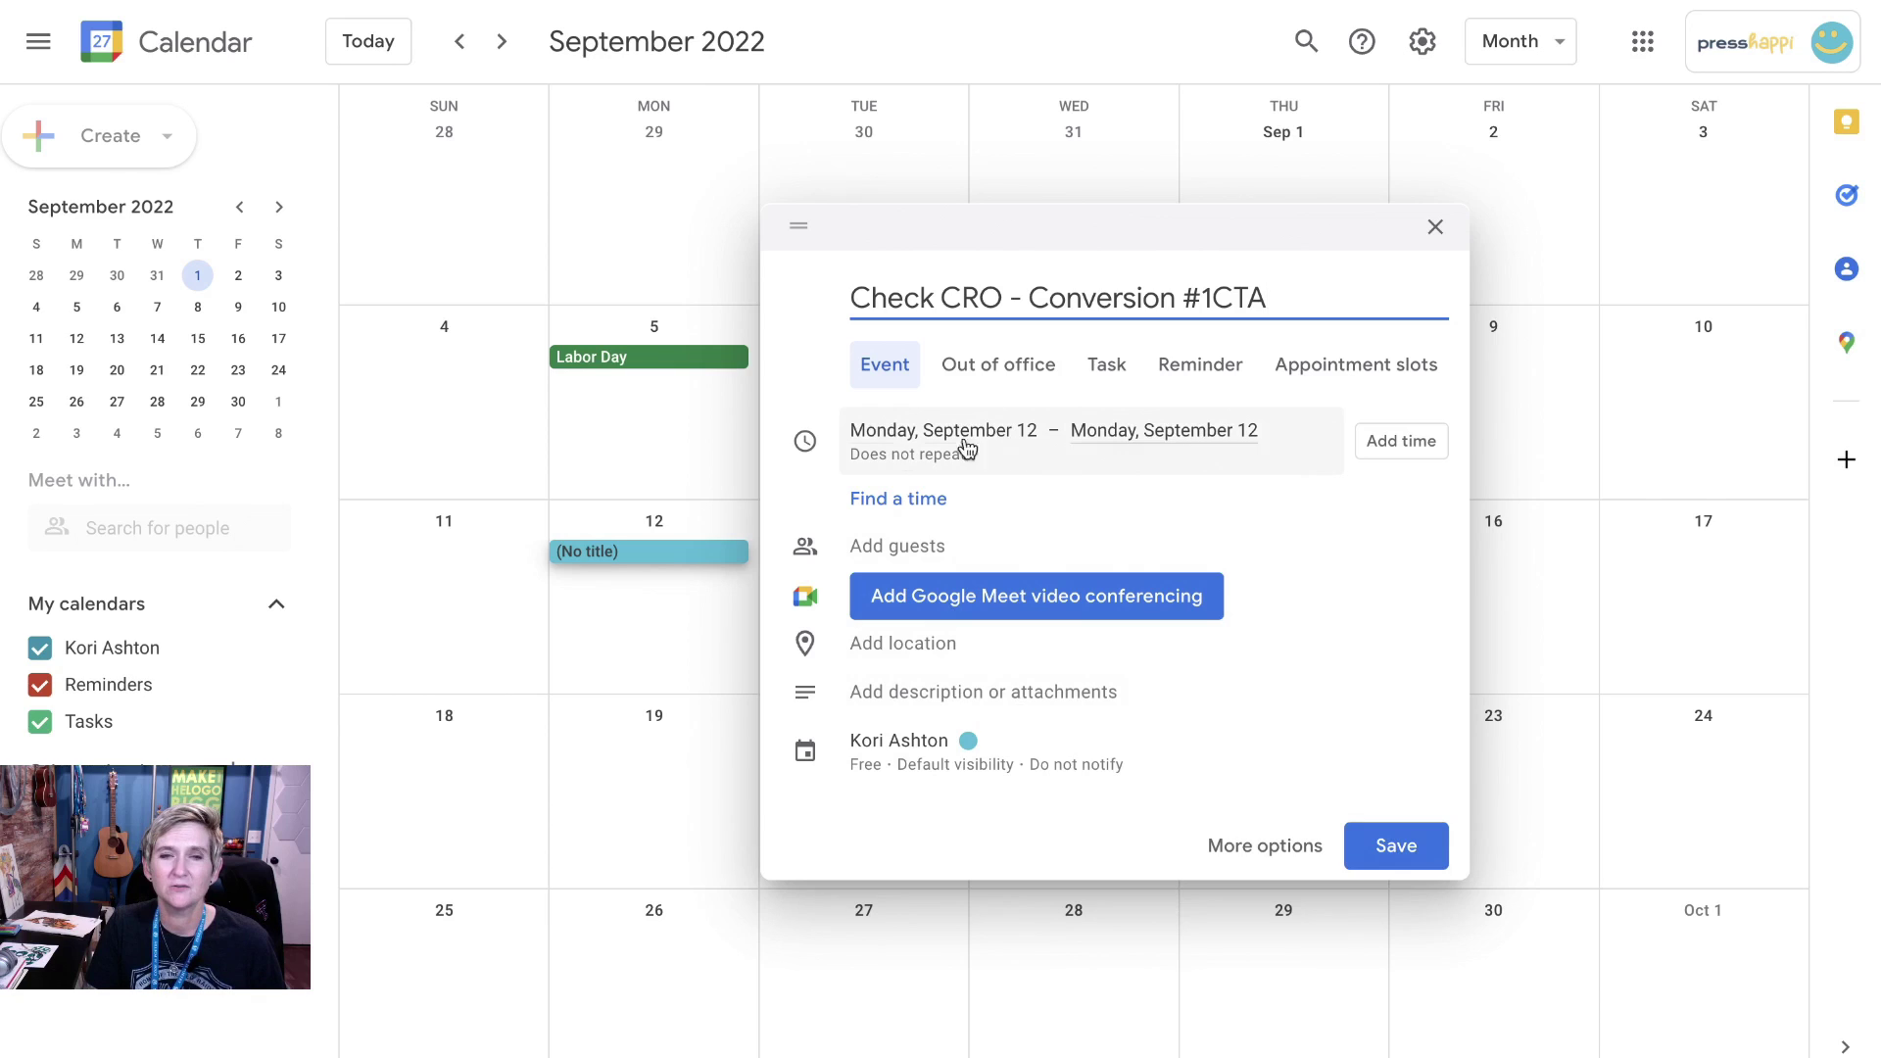
# - Set it to repeat monthly on the second Monday, make it an all-day Reminder, and save
pyautogui.click(902, 451)
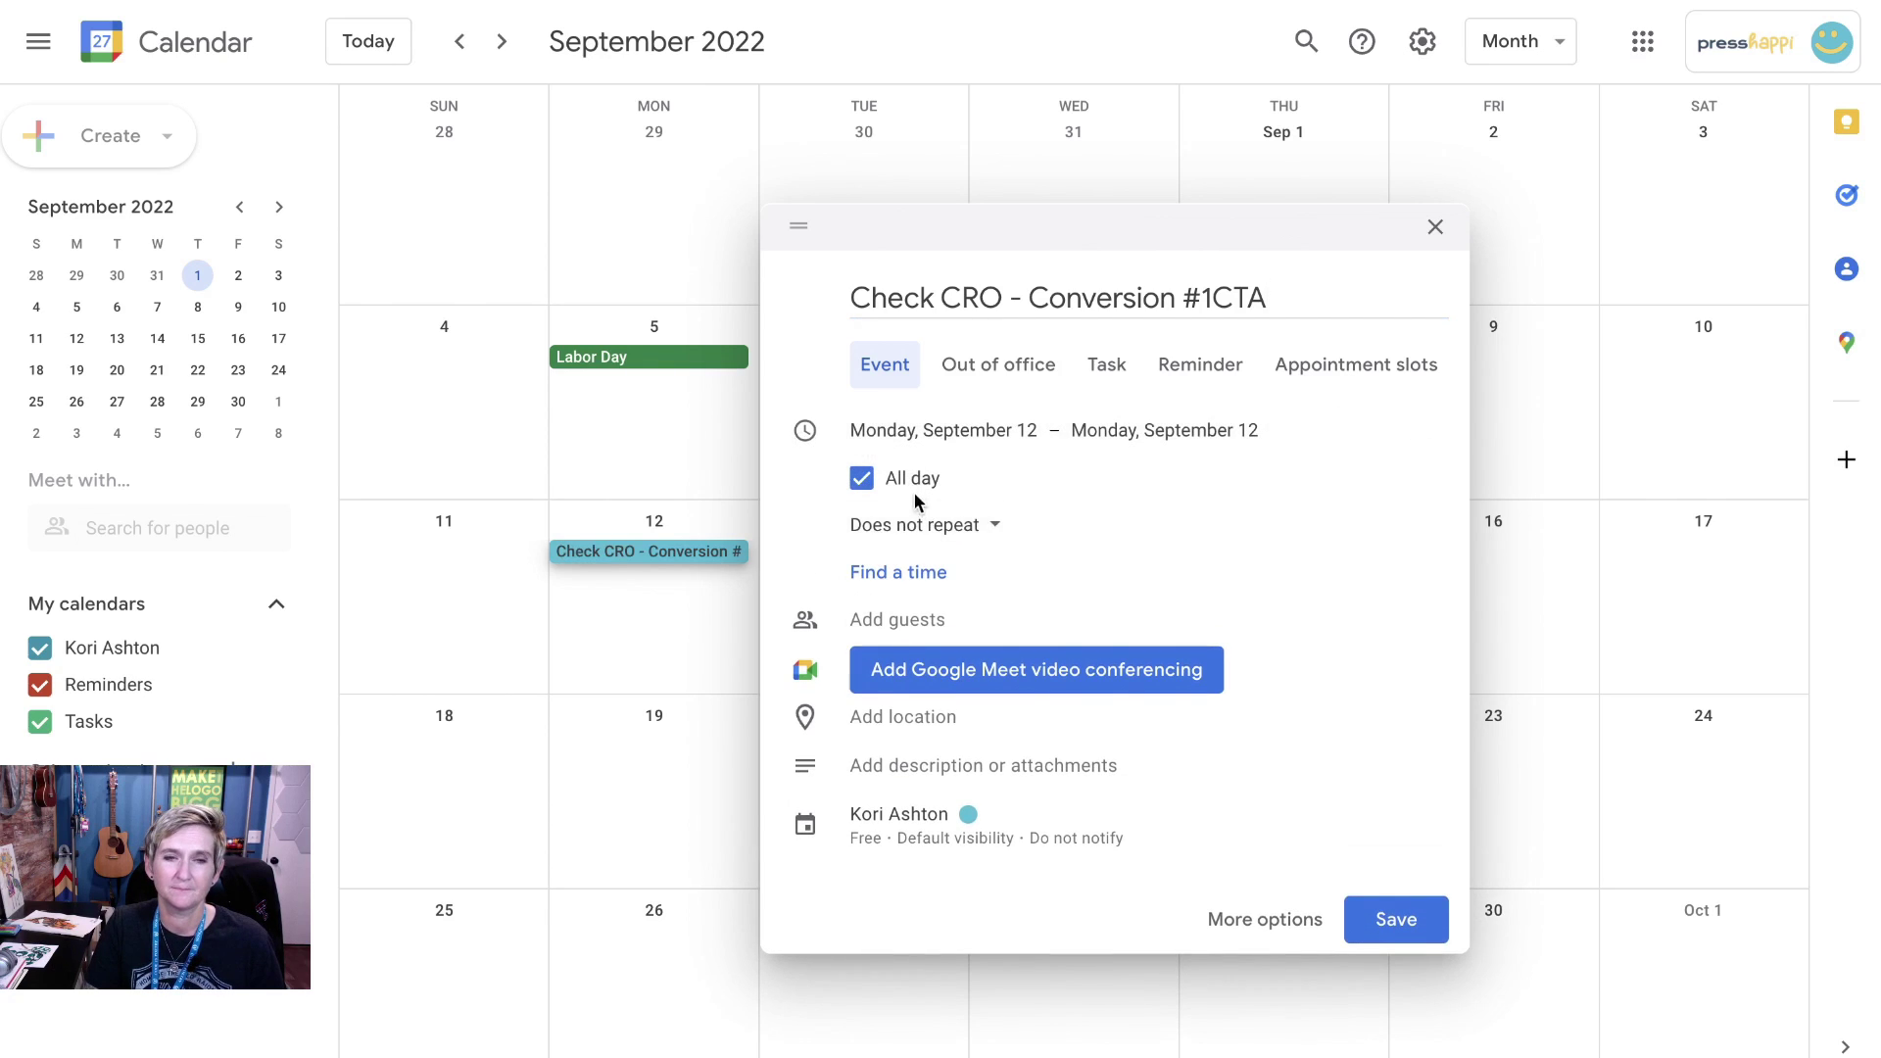
pyautogui.click(921, 526)
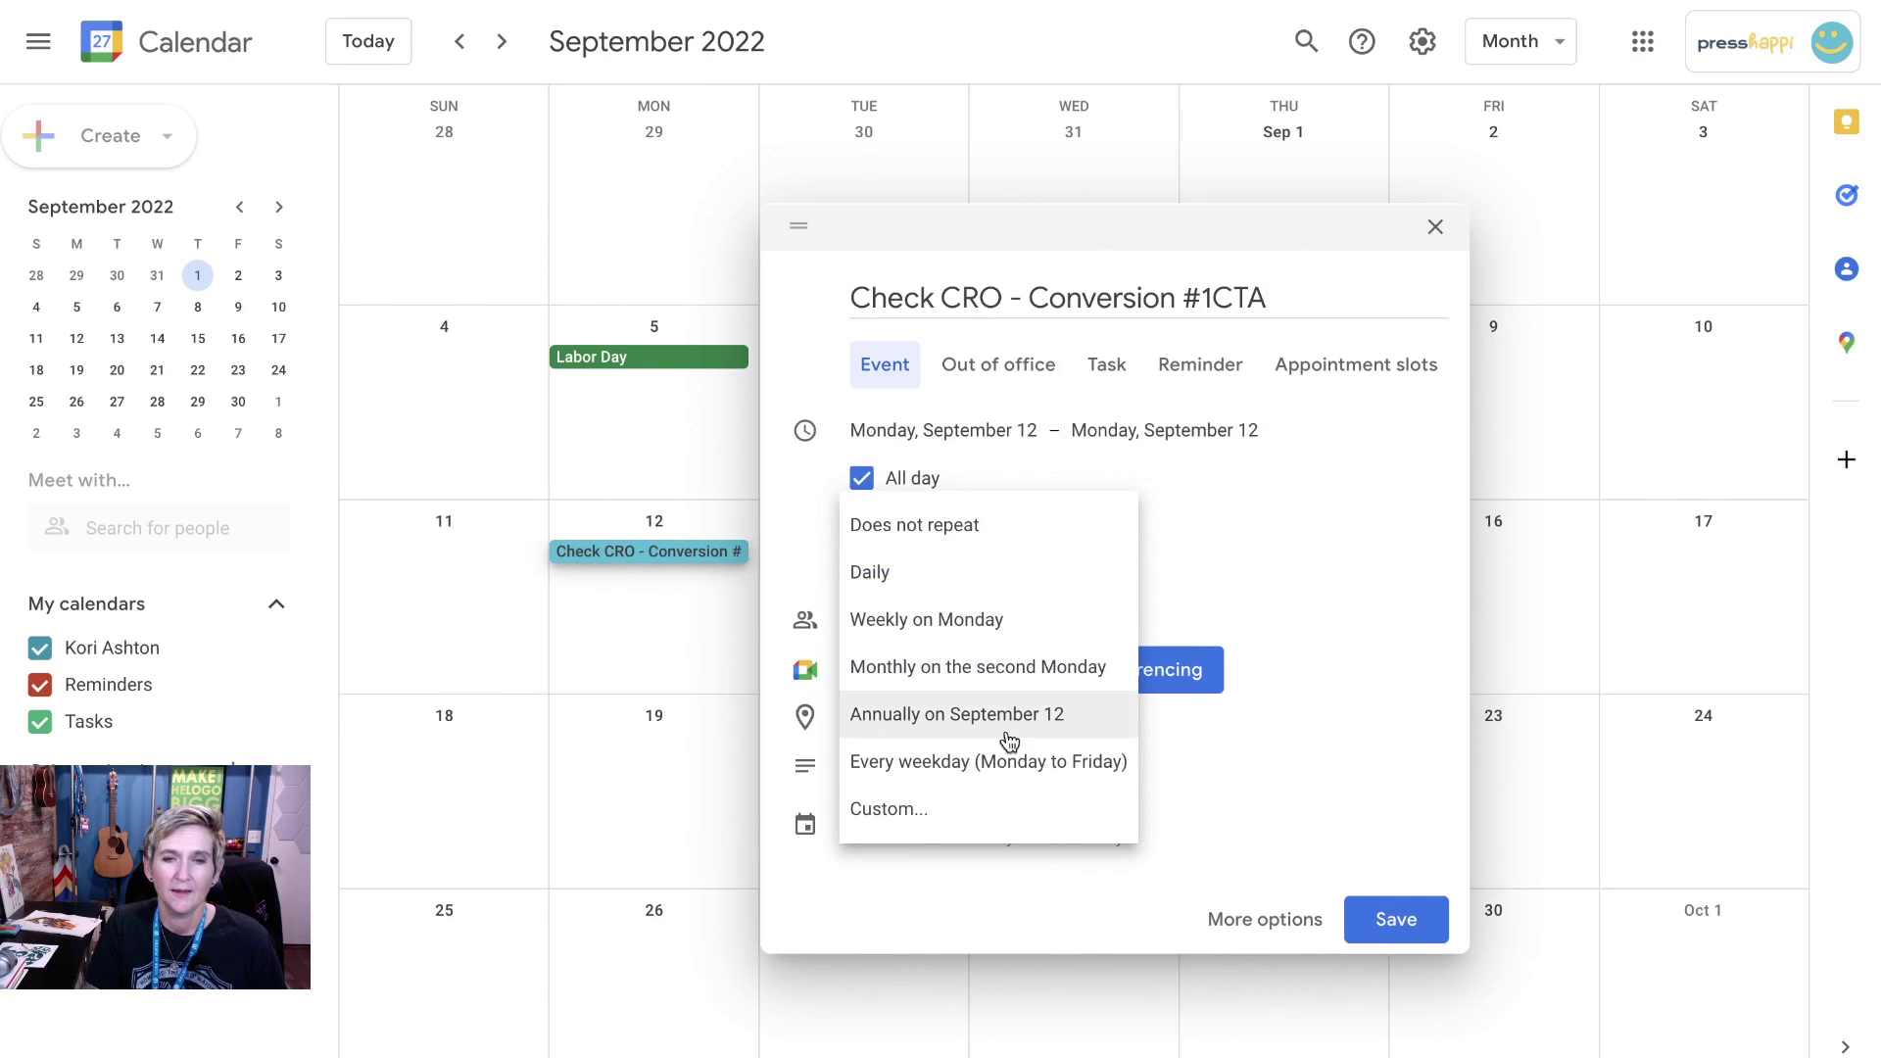
pyautogui.click(1029, 676)
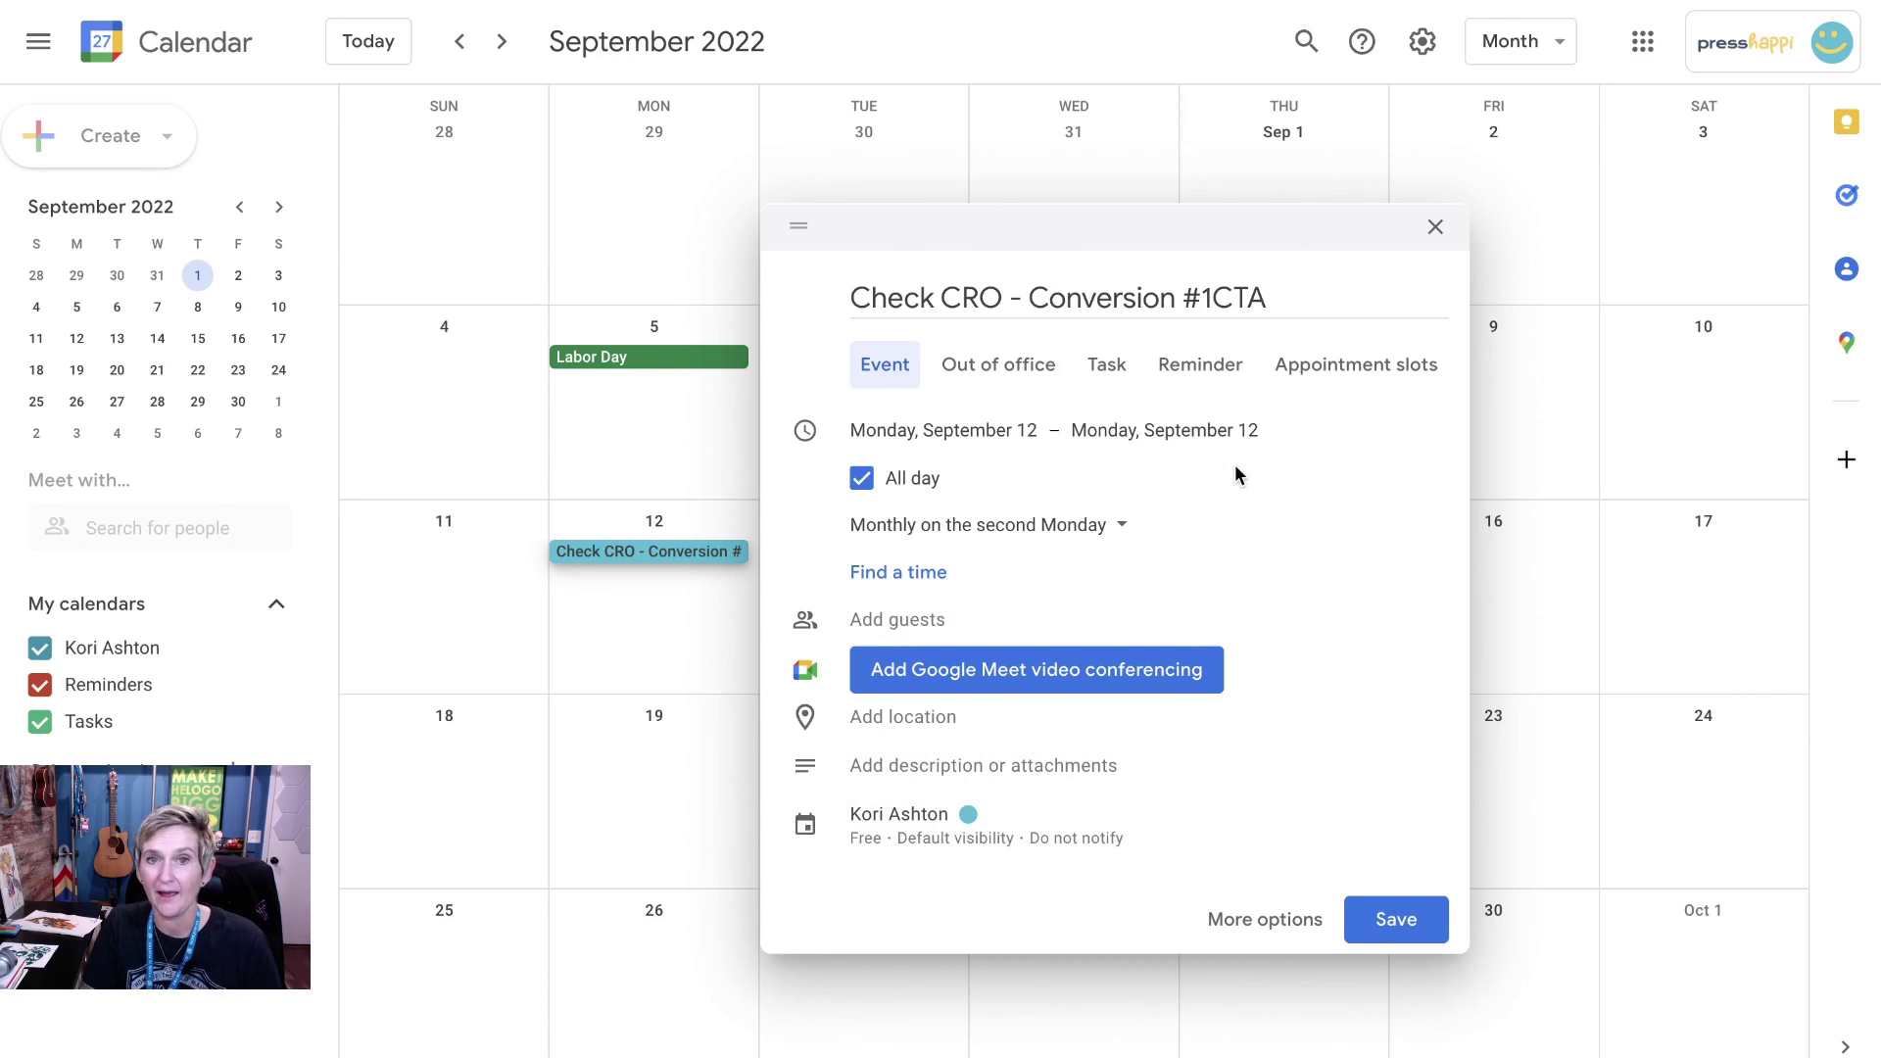
pyautogui.click(1211, 363)
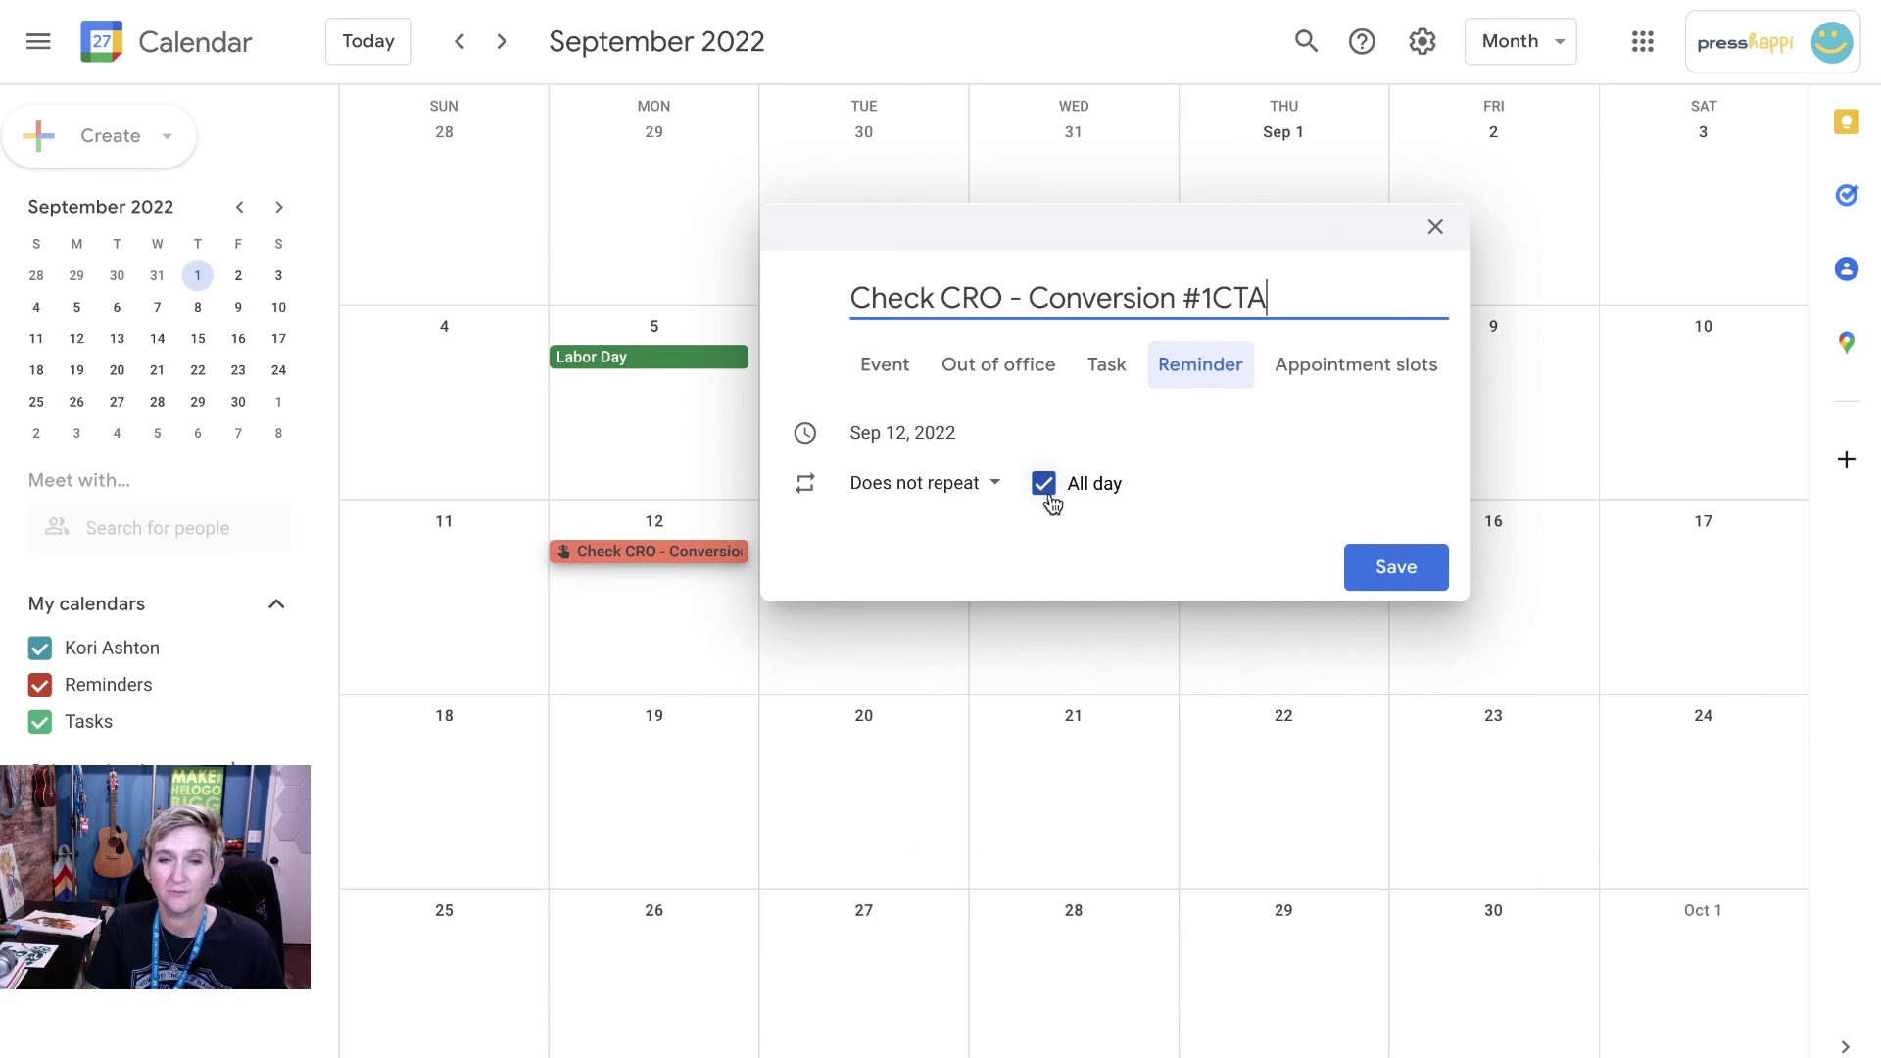
pyautogui.click(1391, 569)
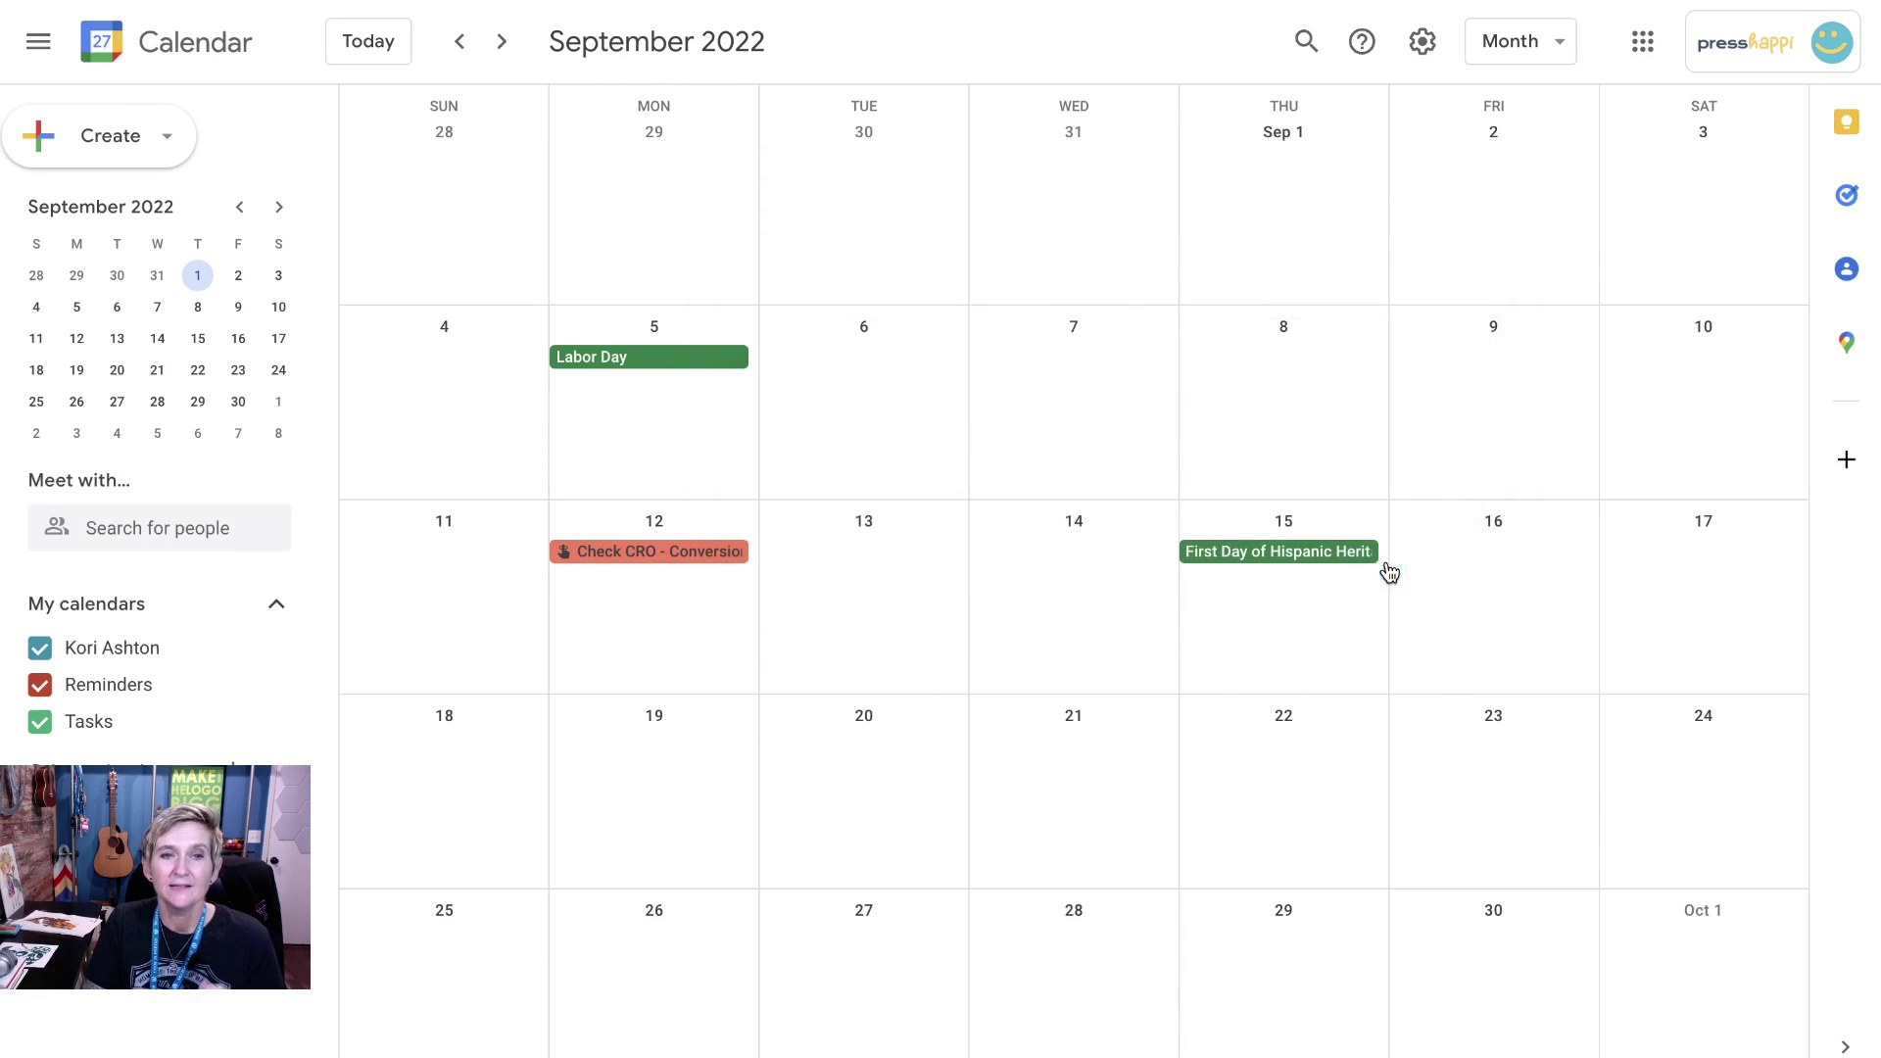
# - Page forward through the months to March 2023, then back to January 2023, checking each second-Monday reminder
pyautogui.click(501, 41)
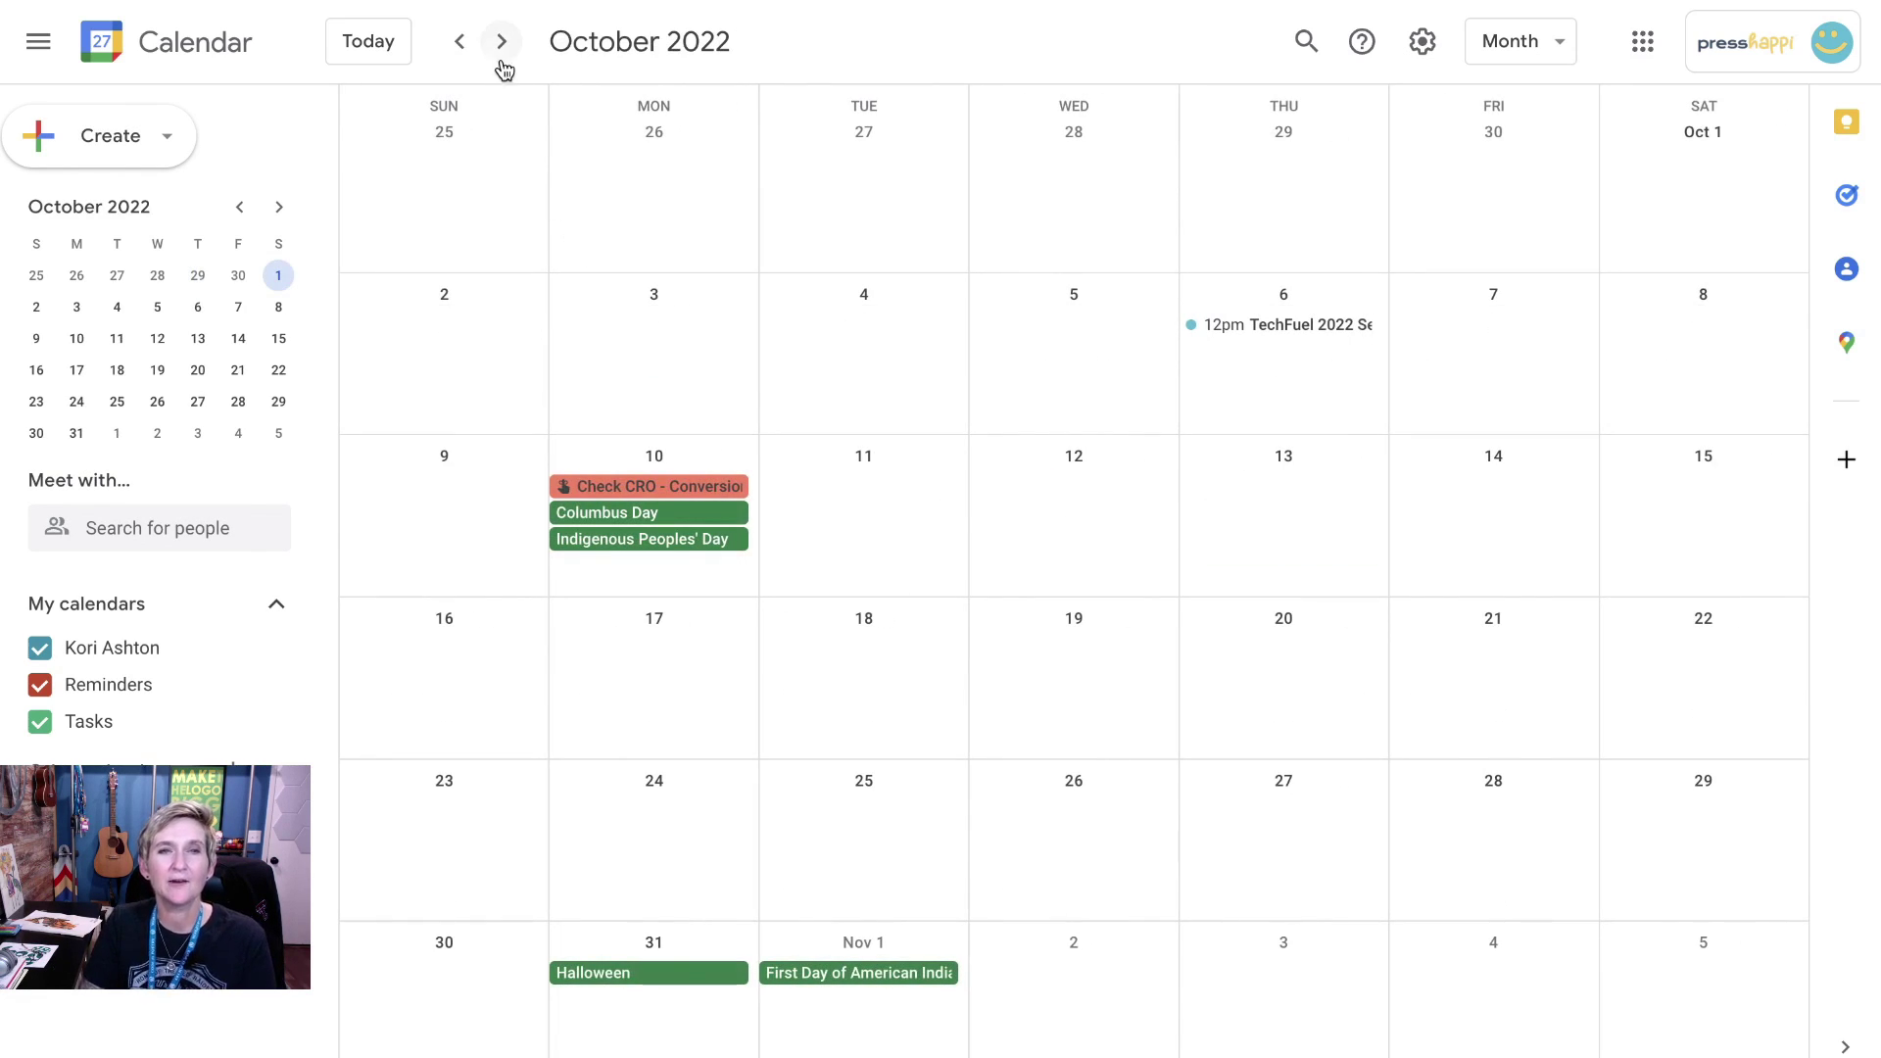
pyautogui.click(501, 41)
pyautogui.click(502, 41)
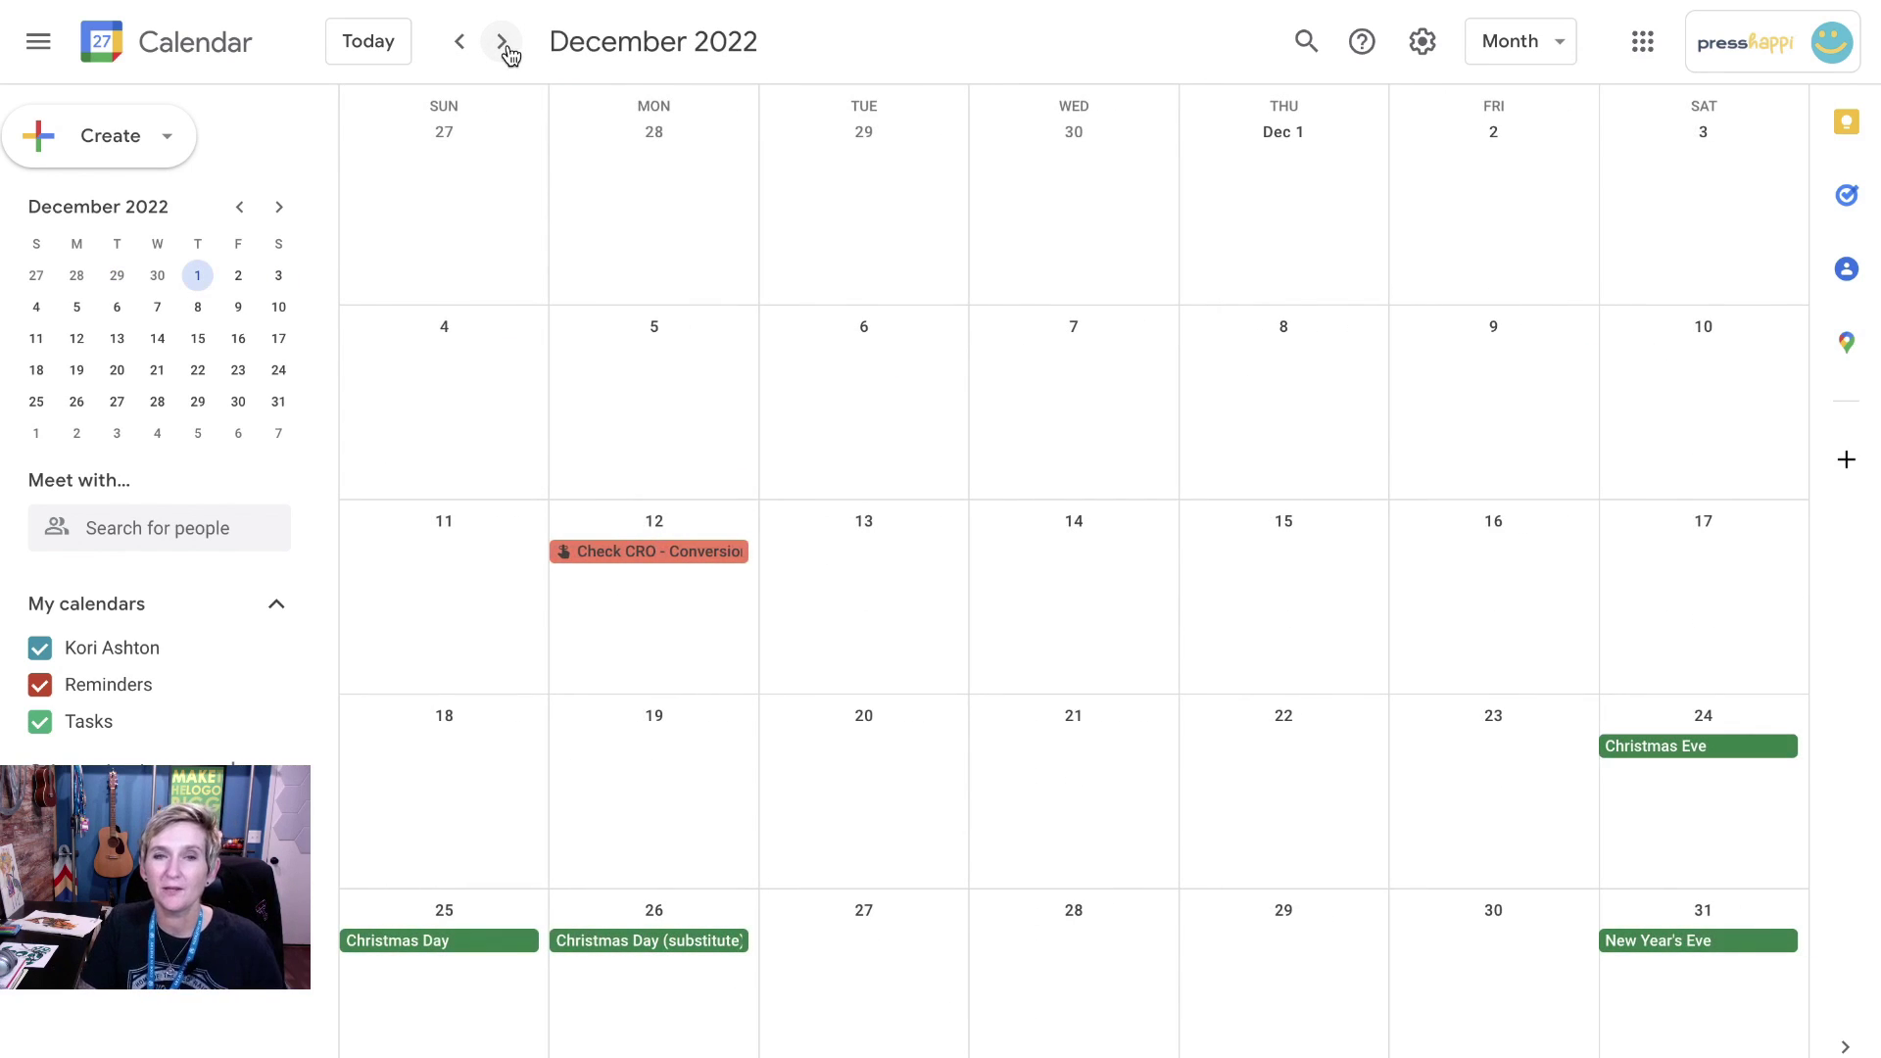
pyautogui.click(502, 41)
pyautogui.click(501, 42)
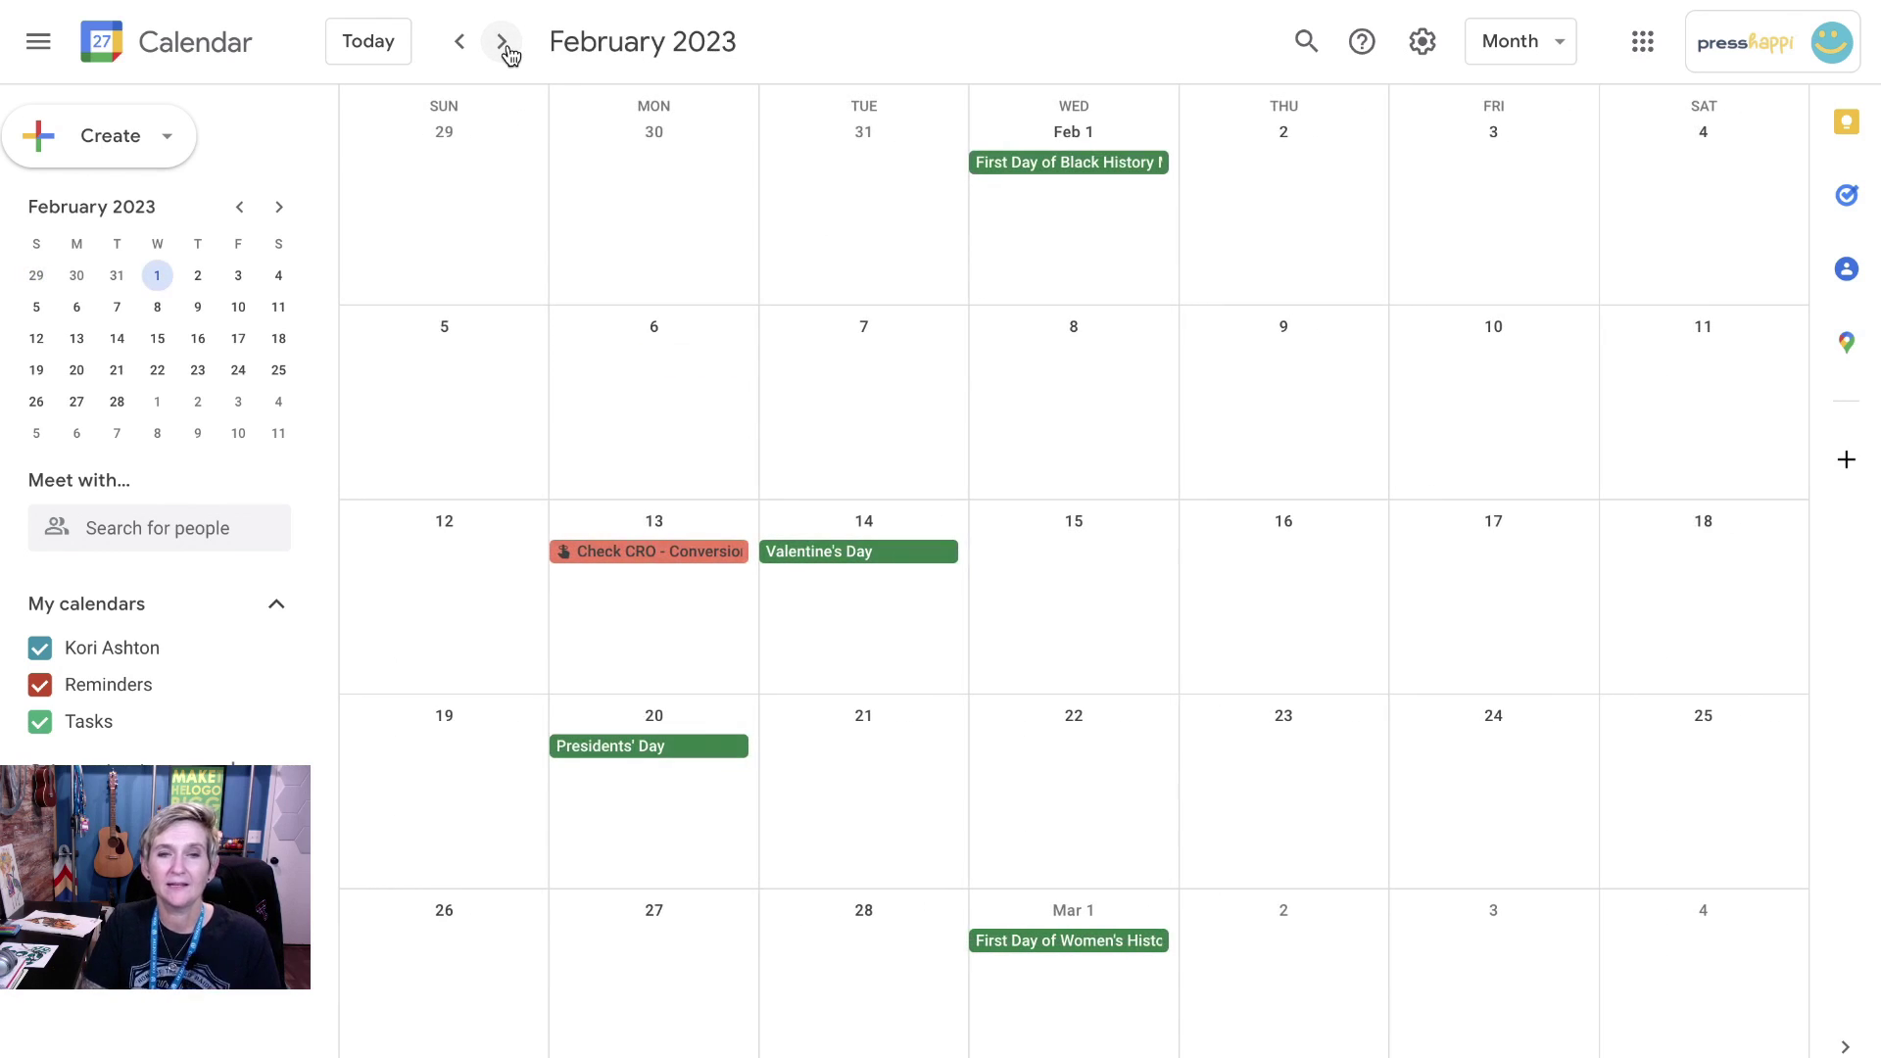
pyautogui.click(505, 44)
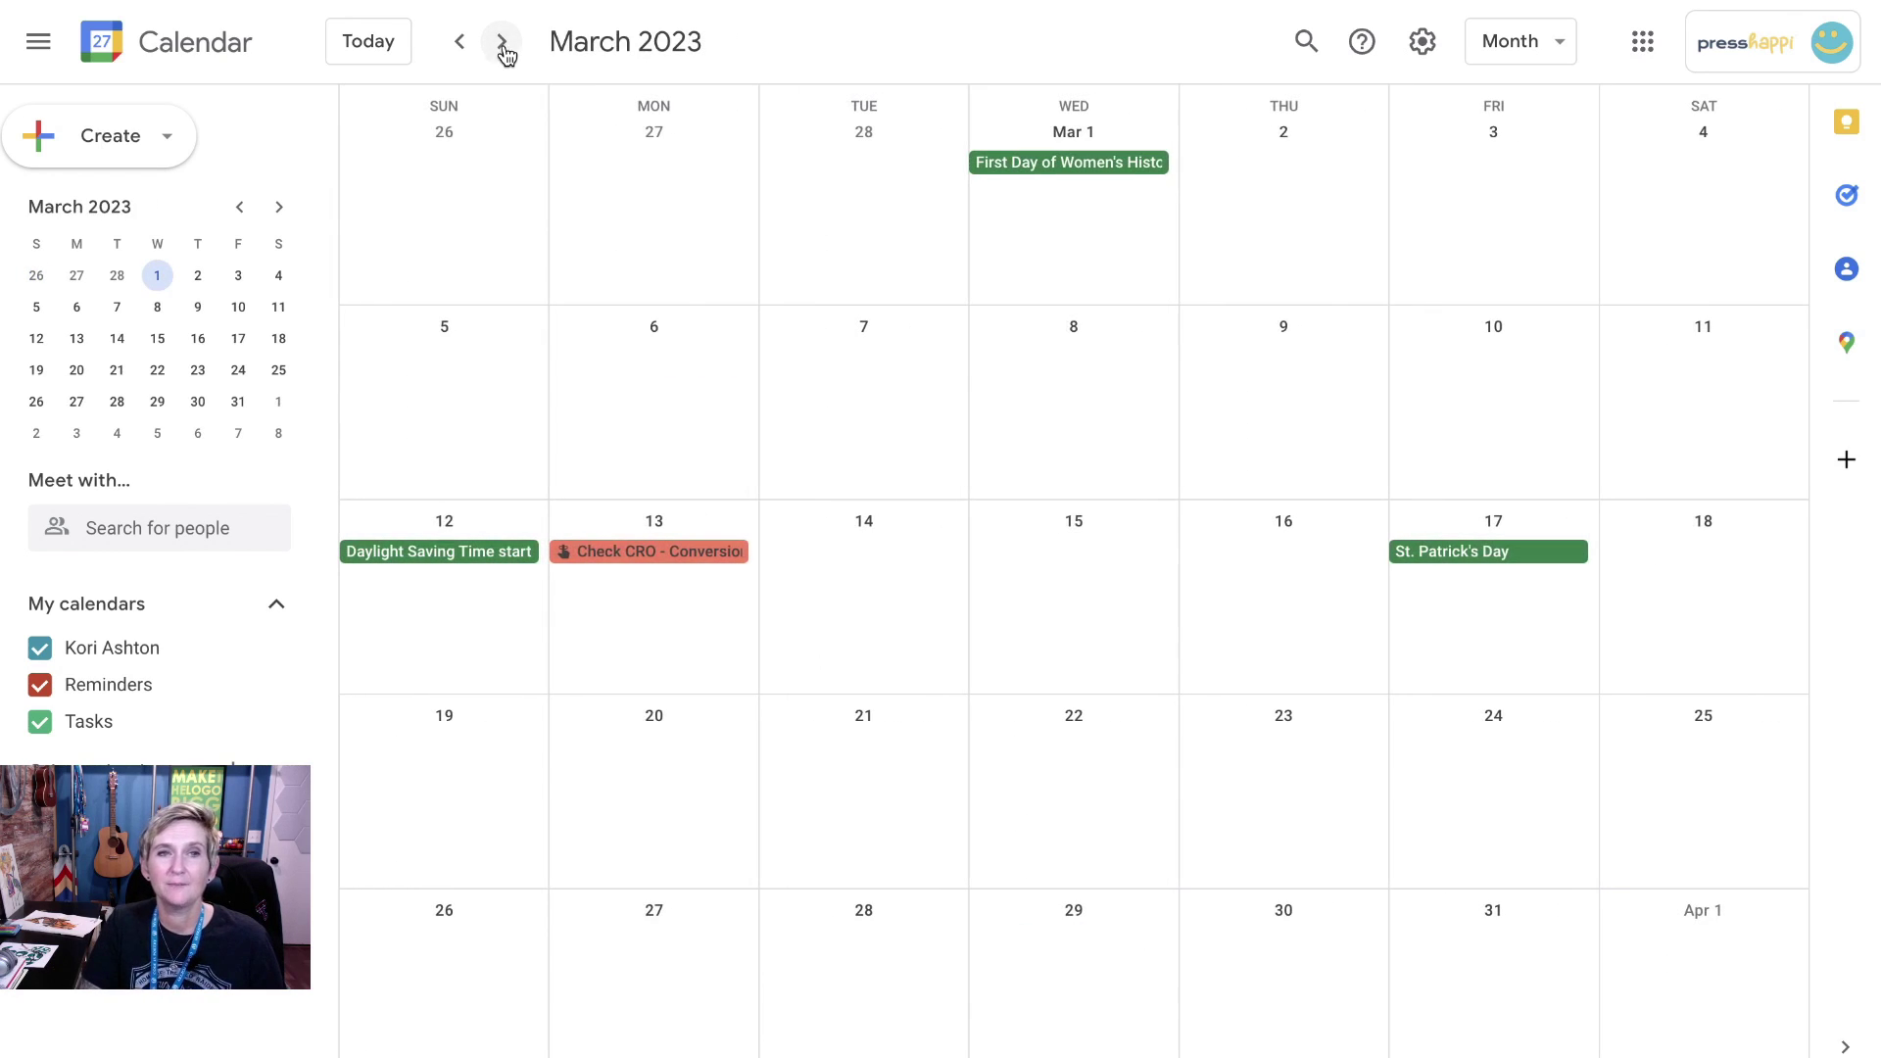
pyautogui.click(461, 44)
pyautogui.click(461, 44)
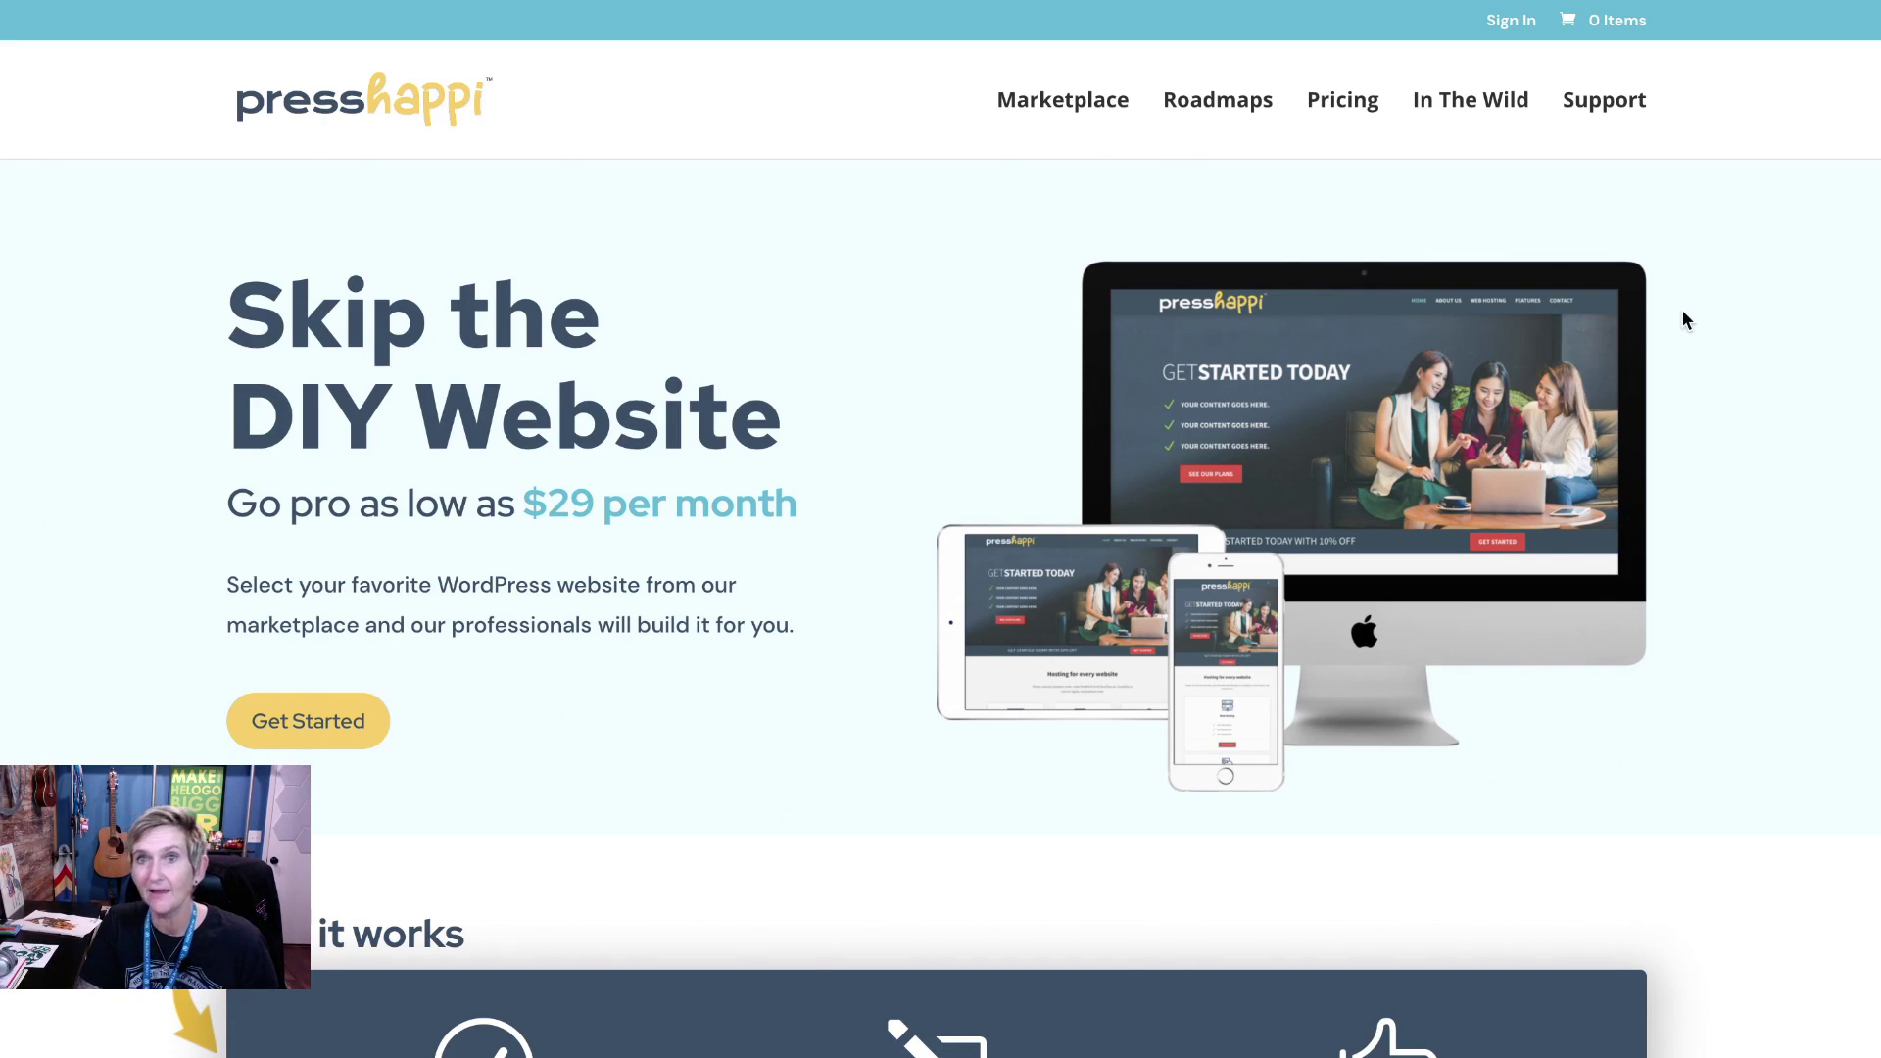
# - Scroll to the template gallery, open the My Happi Biz template and continue to checkout
pyautogui.scroll(-4, 985, 632)
pyautogui.scroll(-15, 984, 628)
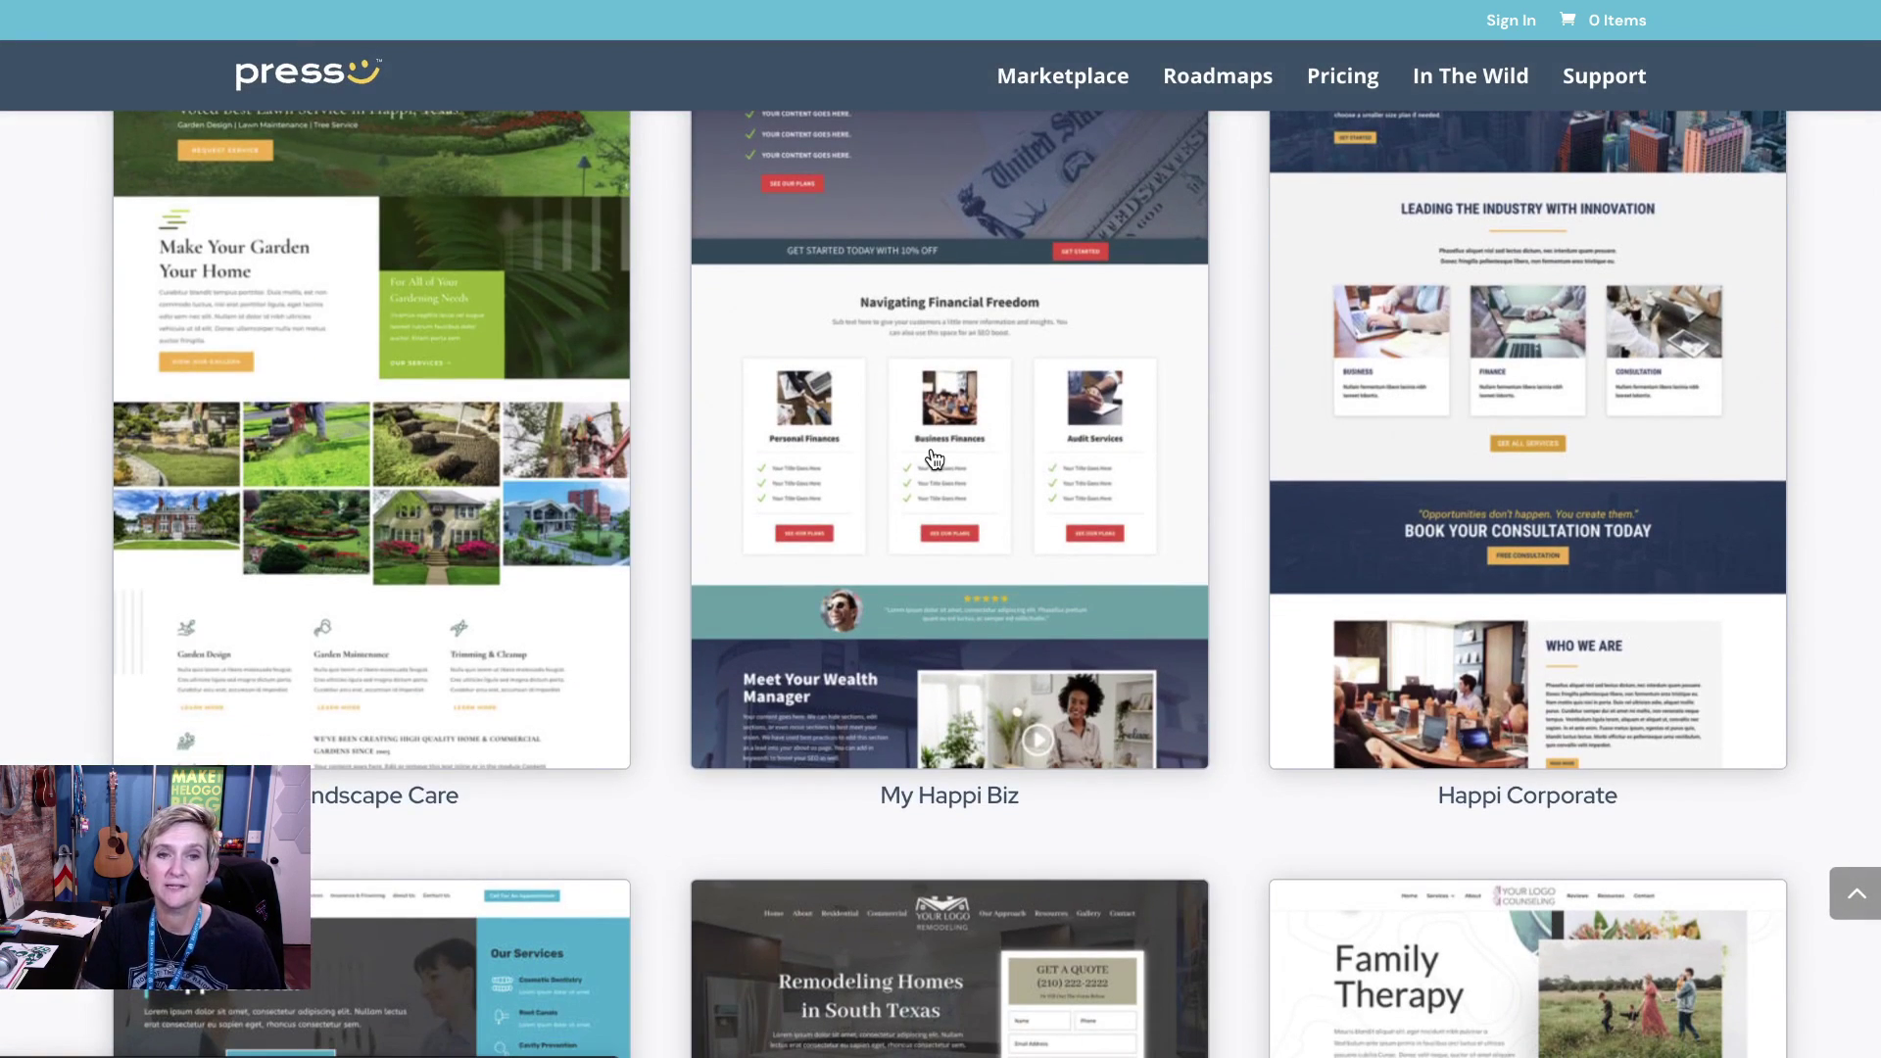
pyautogui.click(1111, 584)
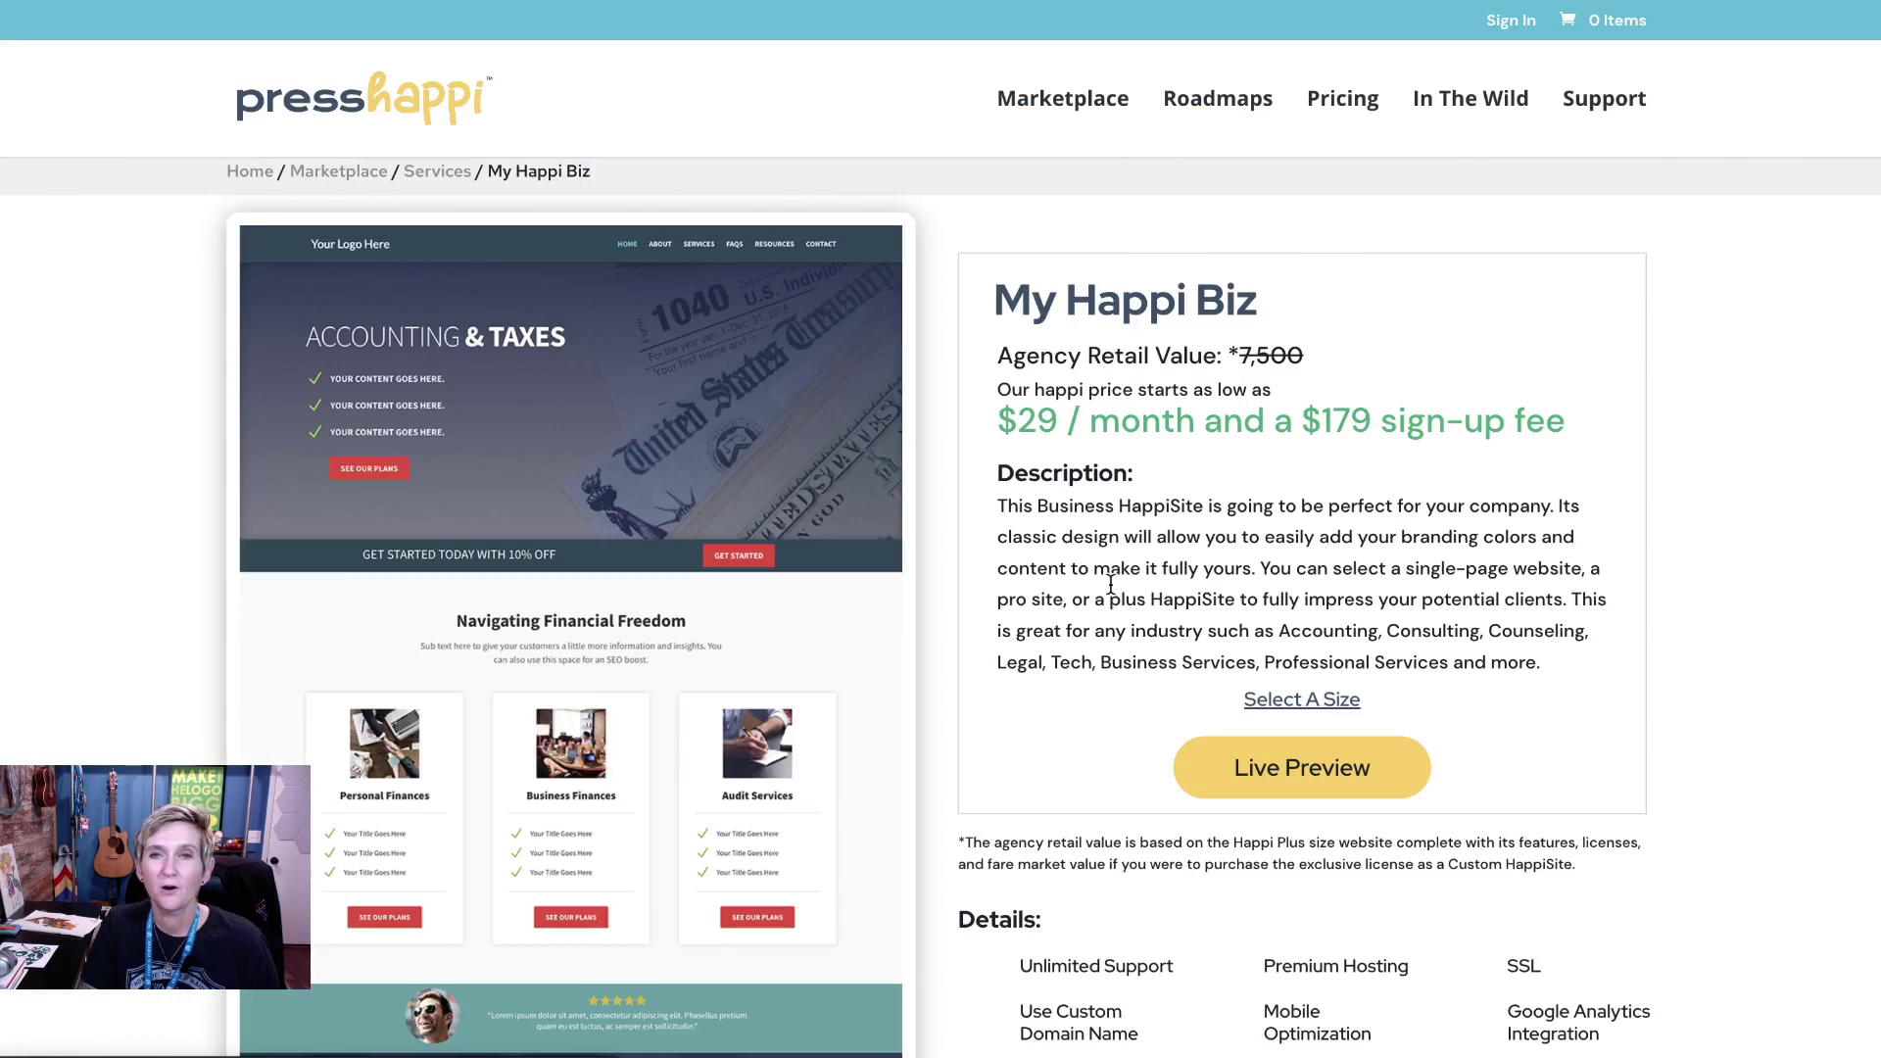
pyautogui.scroll(-15, 1154, 861)
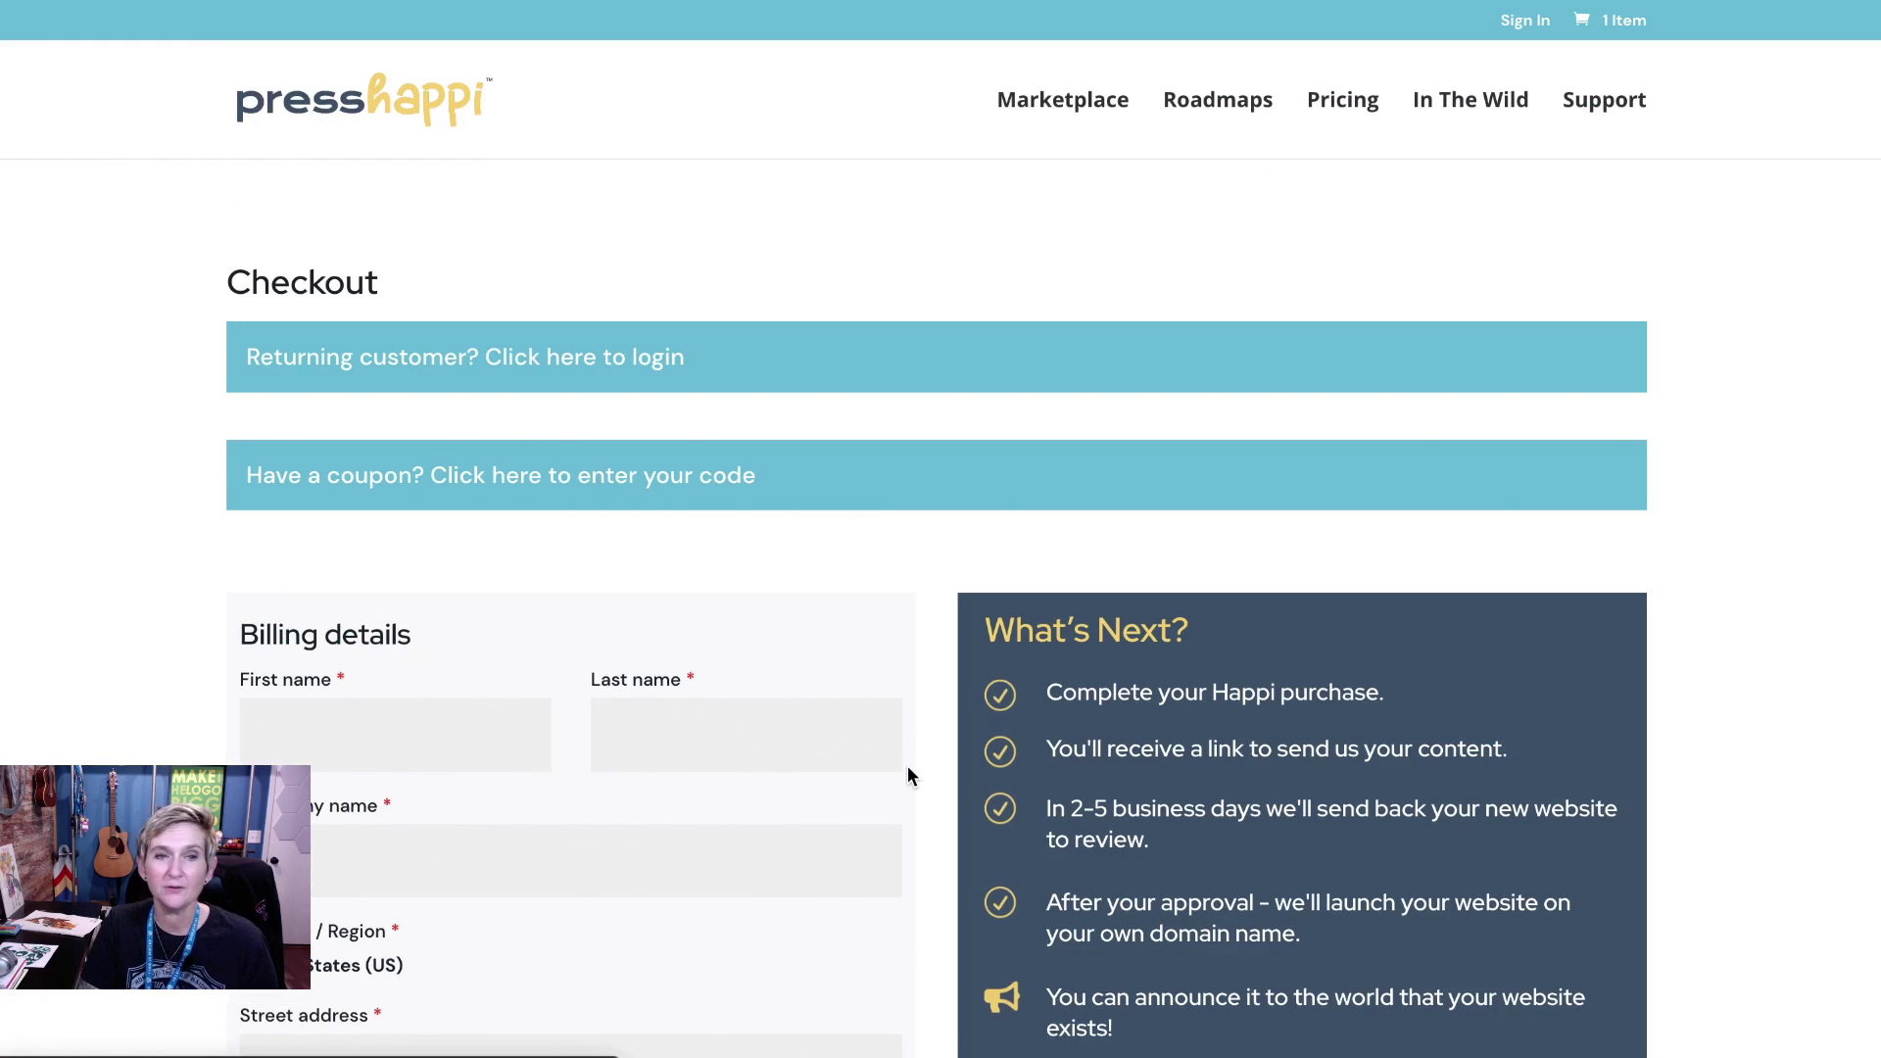
# - Scroll past the checkout's Credit Card (Stripe) fields down to the support page's inquiry form
pyautogui.scroll(-3, 926, 790)
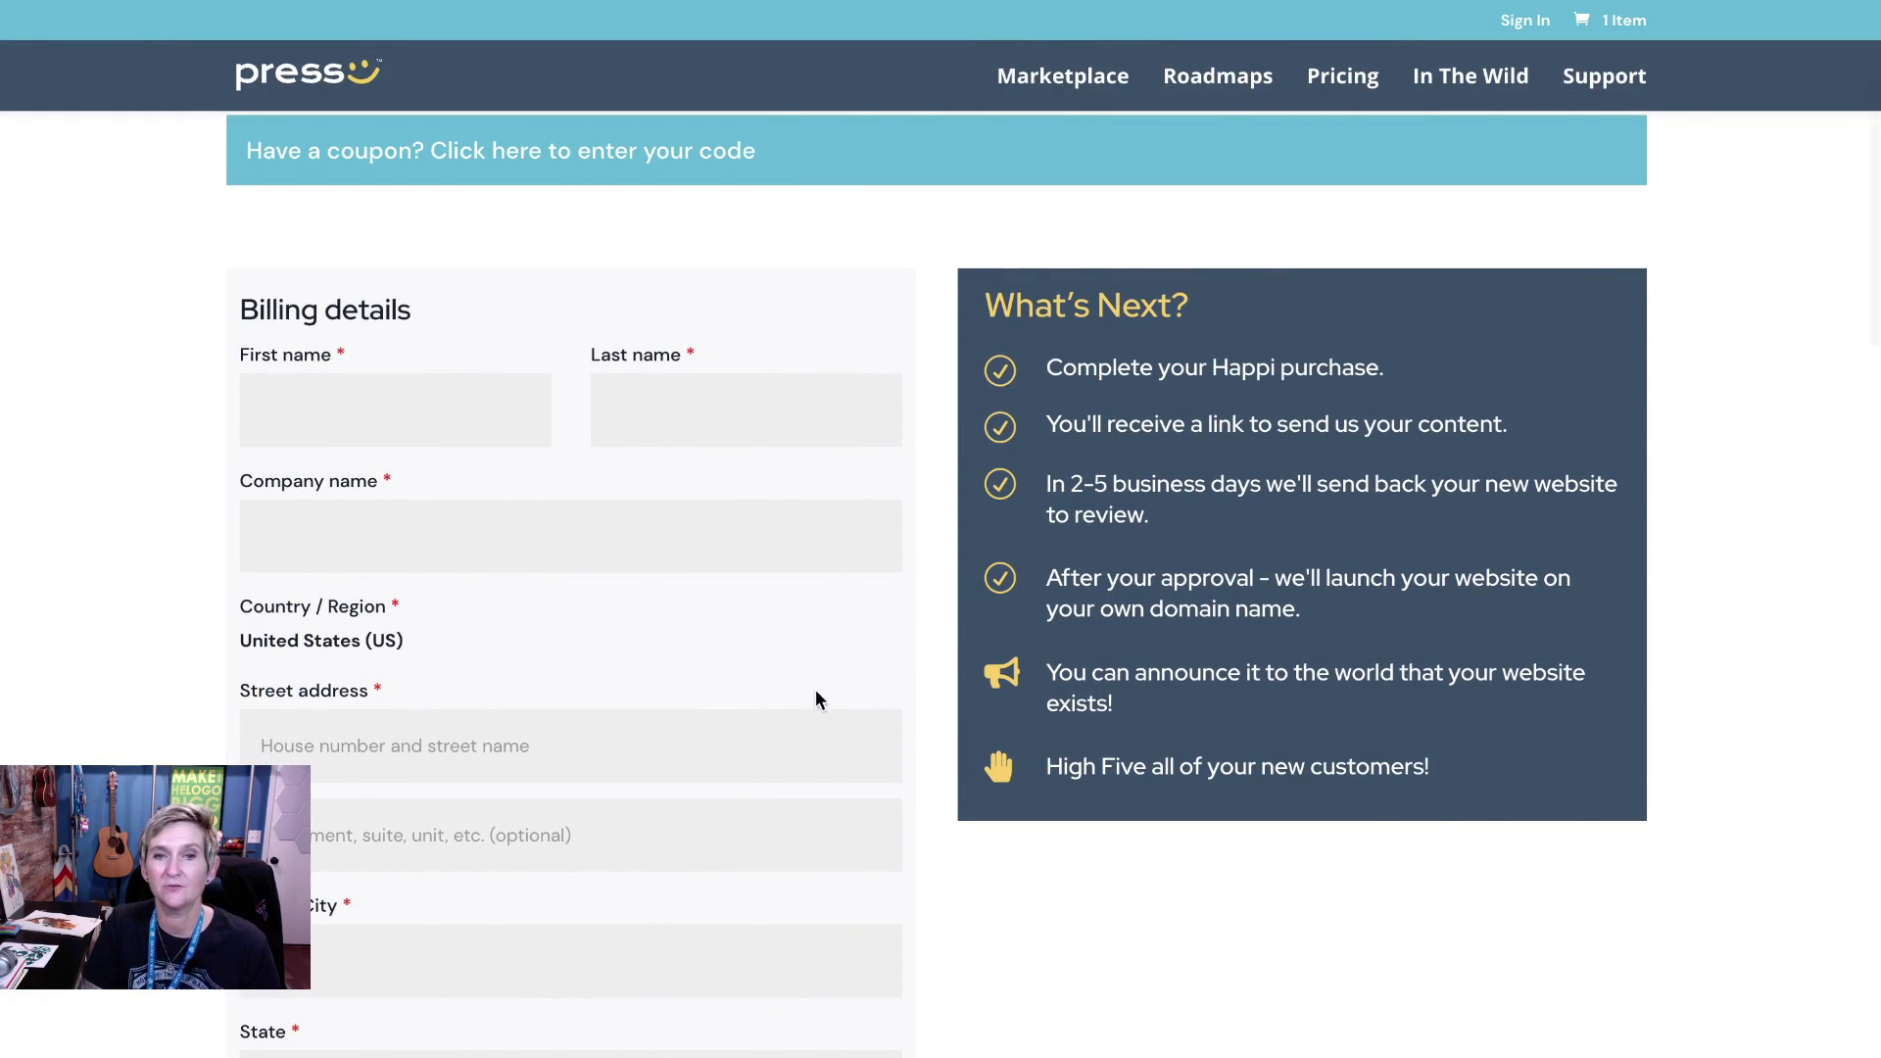
pyautogui.scroll(-8, 819, 694)
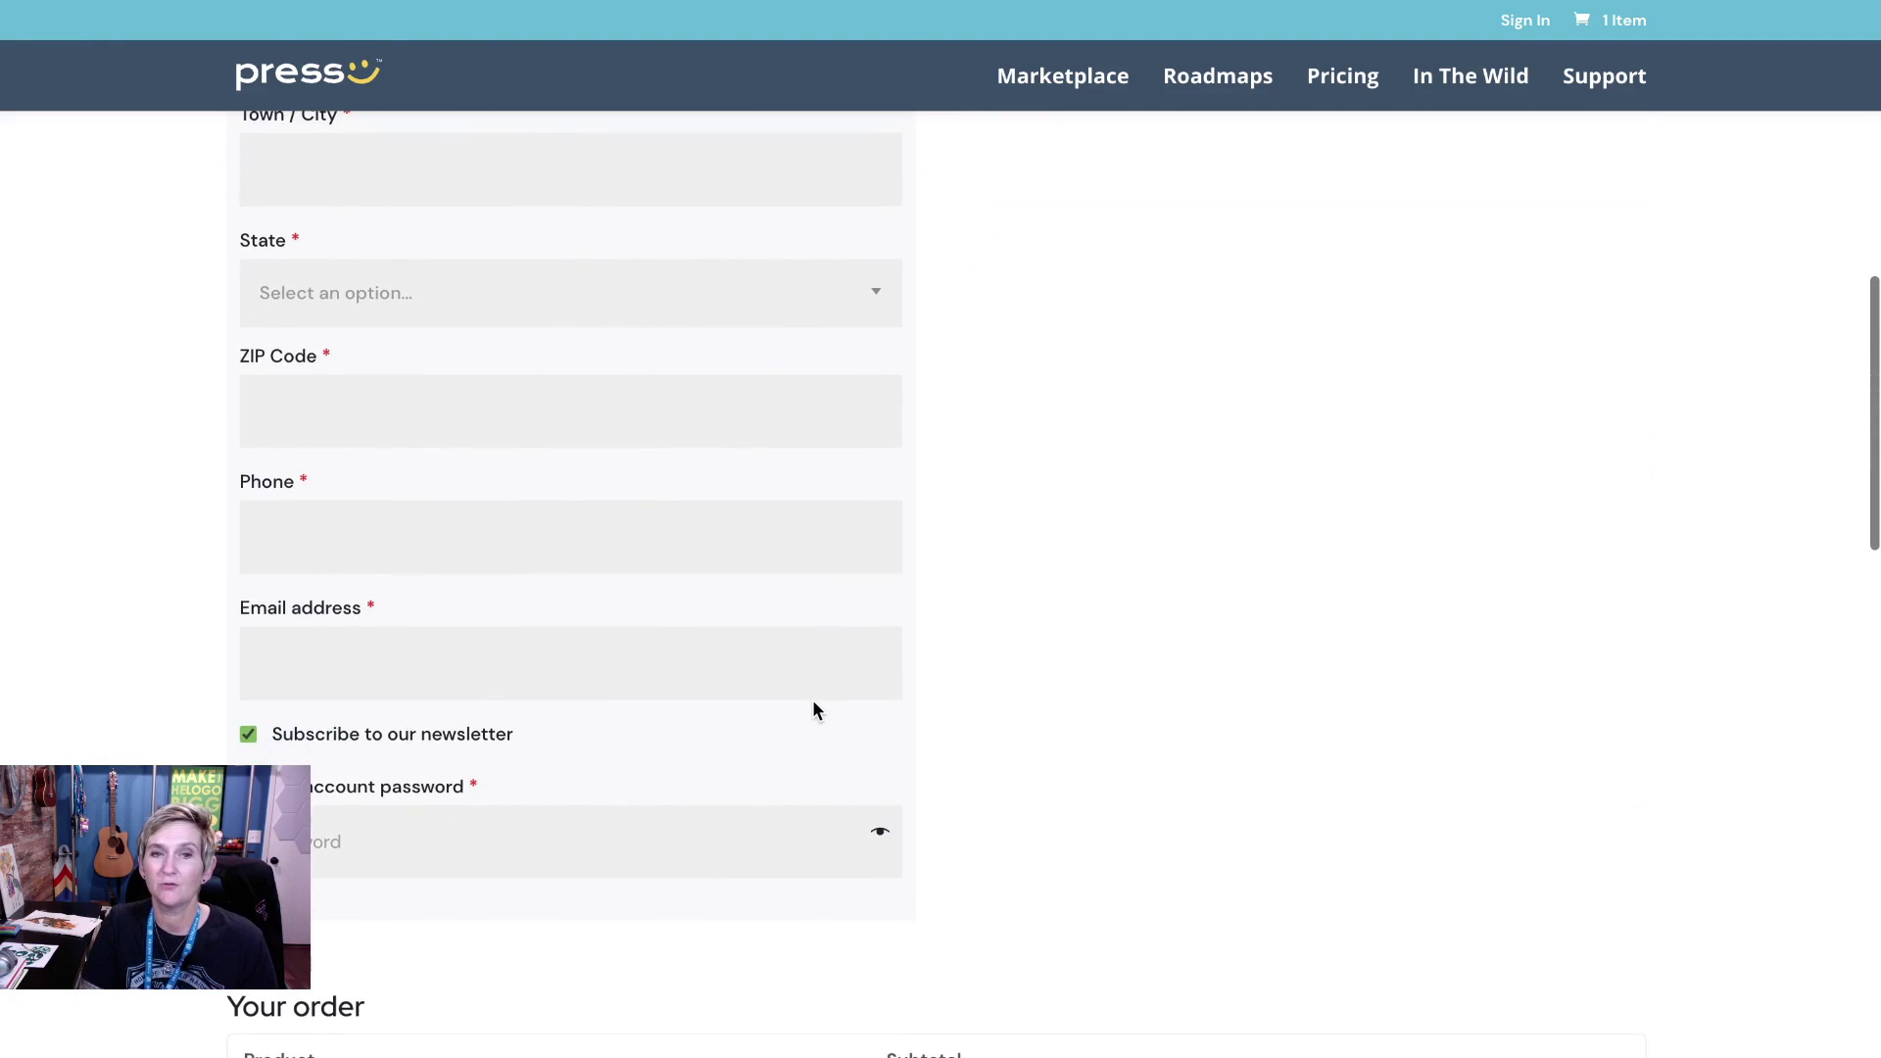
pyautogui.scroll(-2, 815, 705)
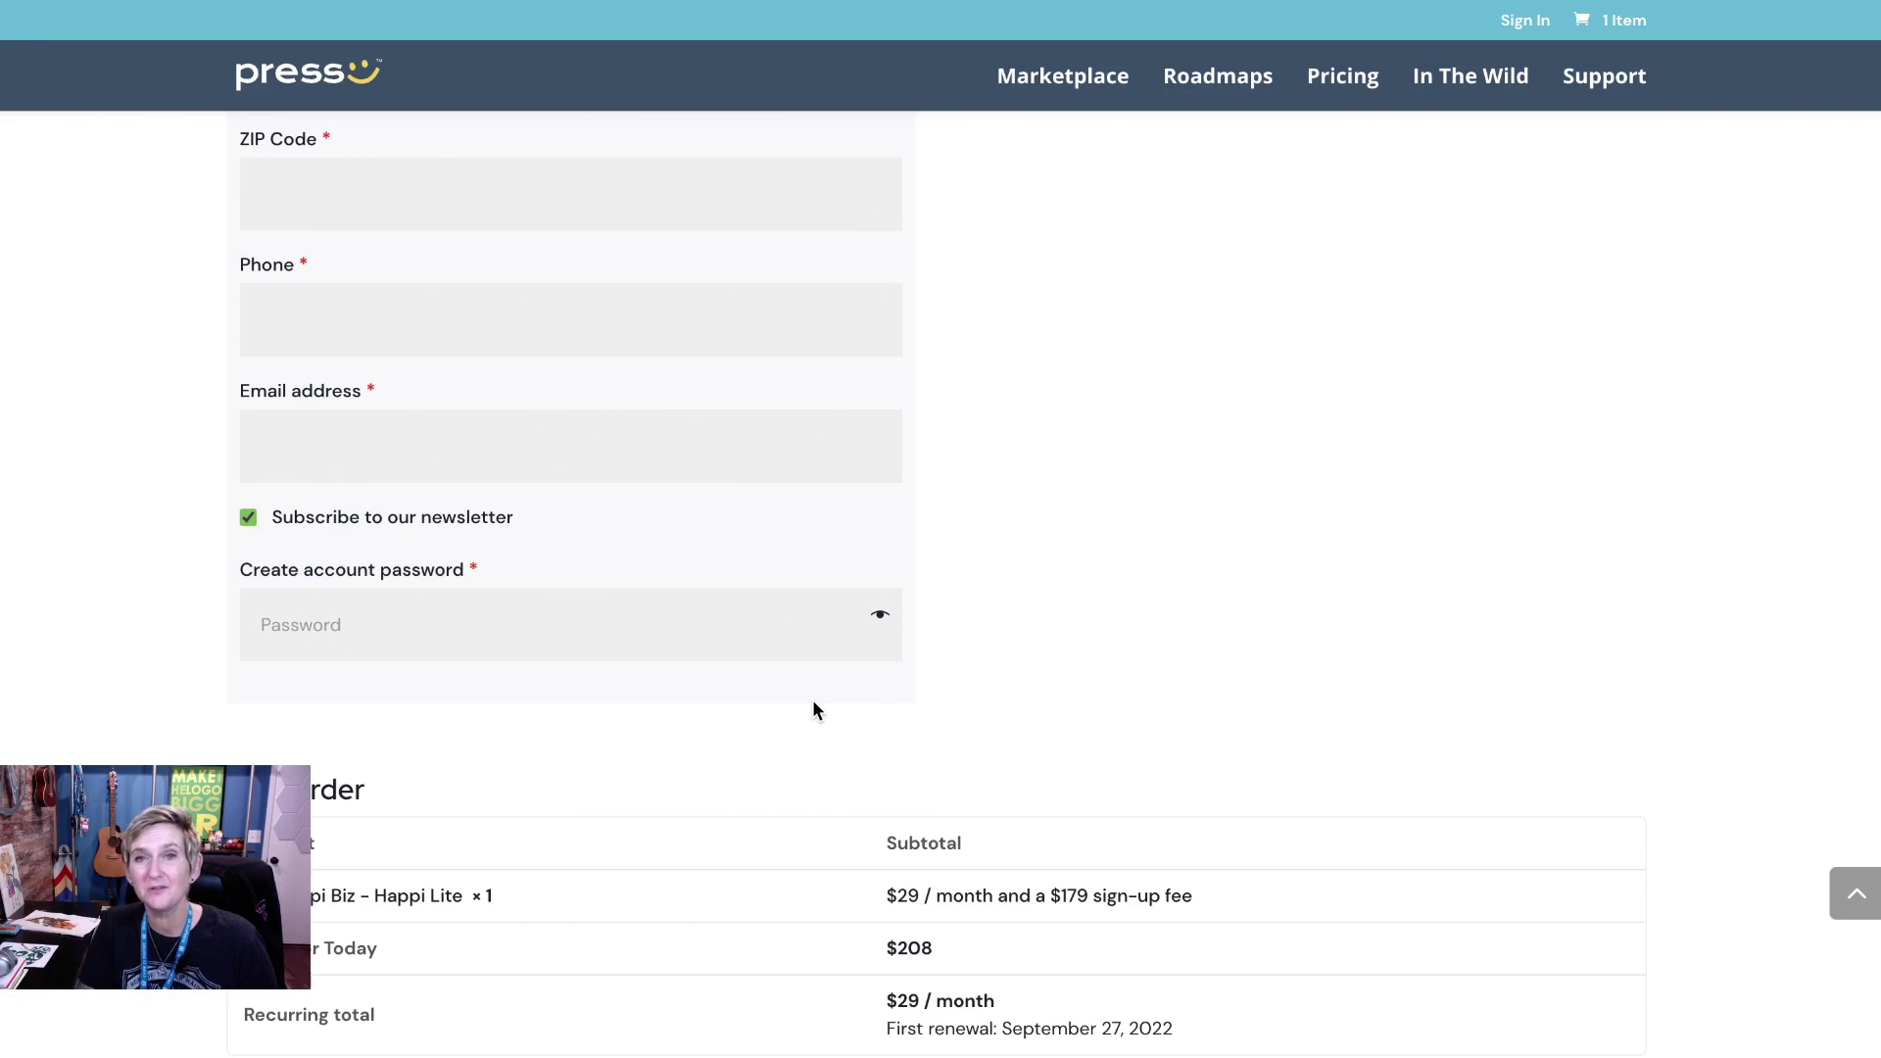
pyautogui.scroll(-1, 814, 703)
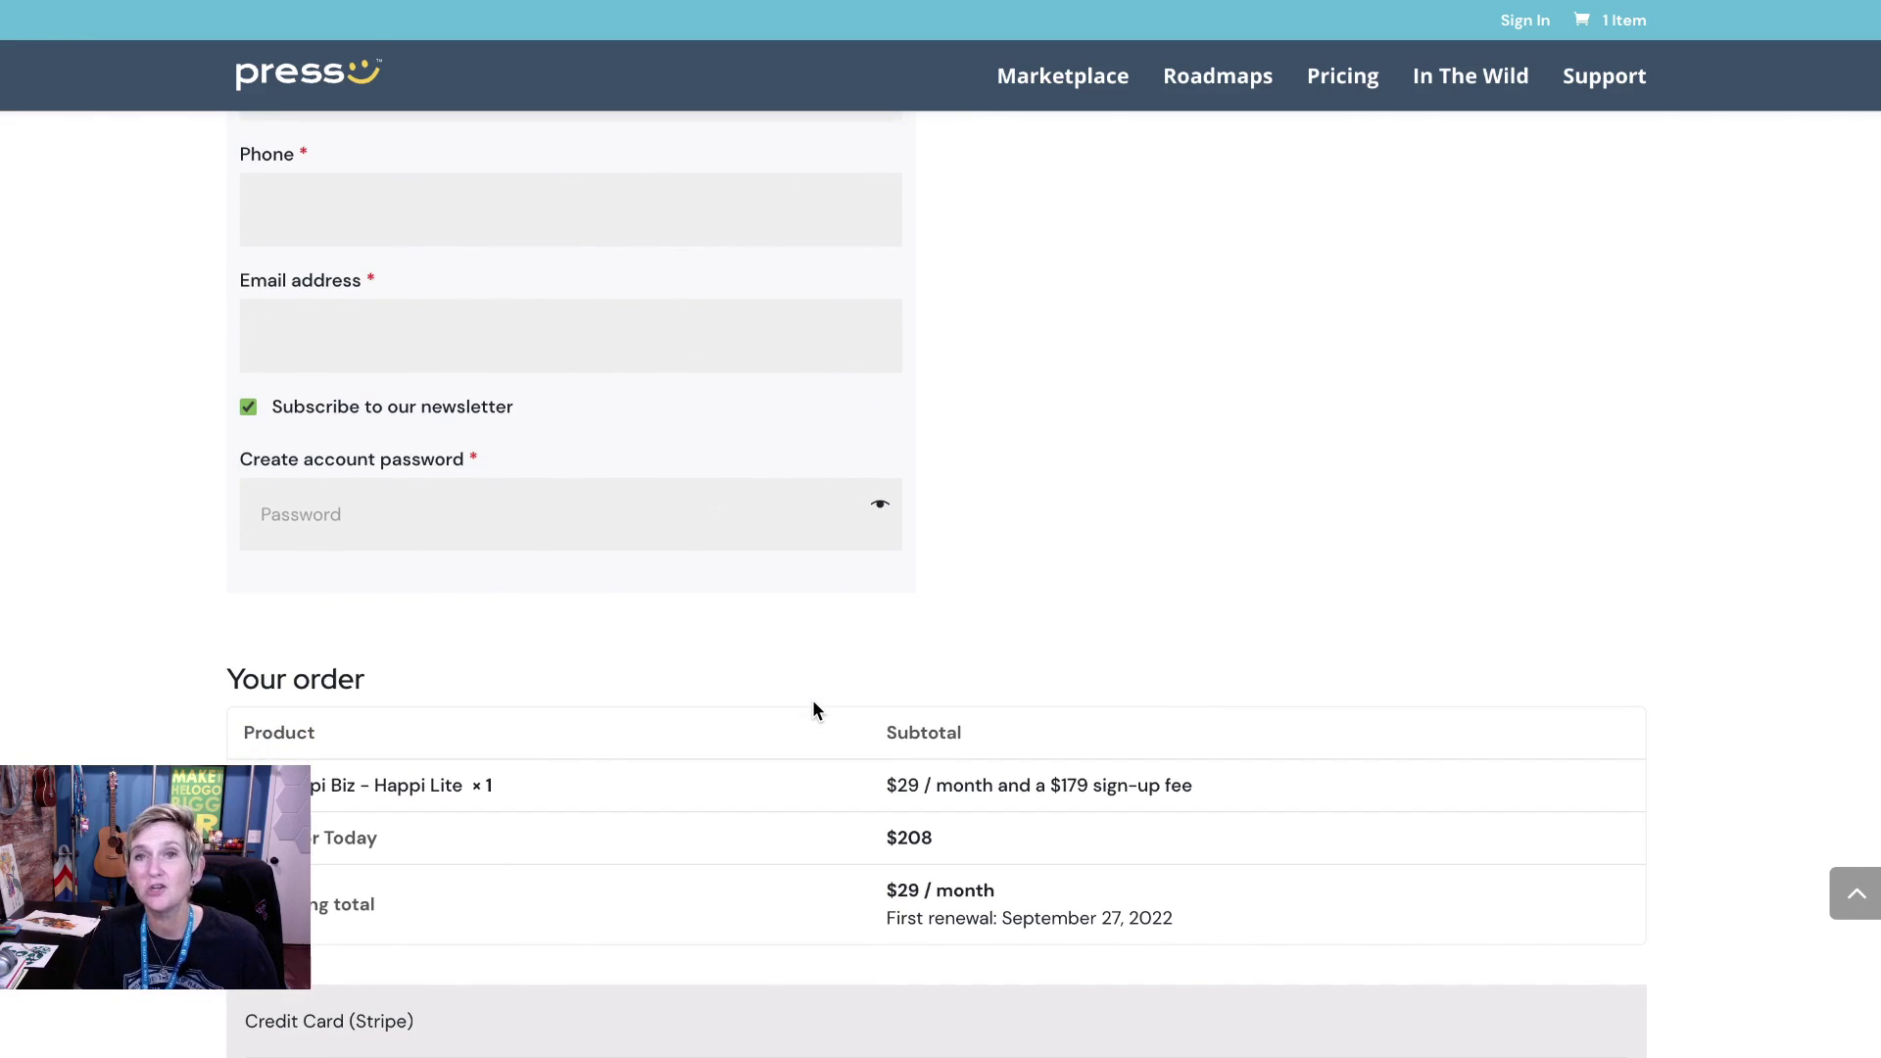
pyautogui.scroll(-7, 813, 706)
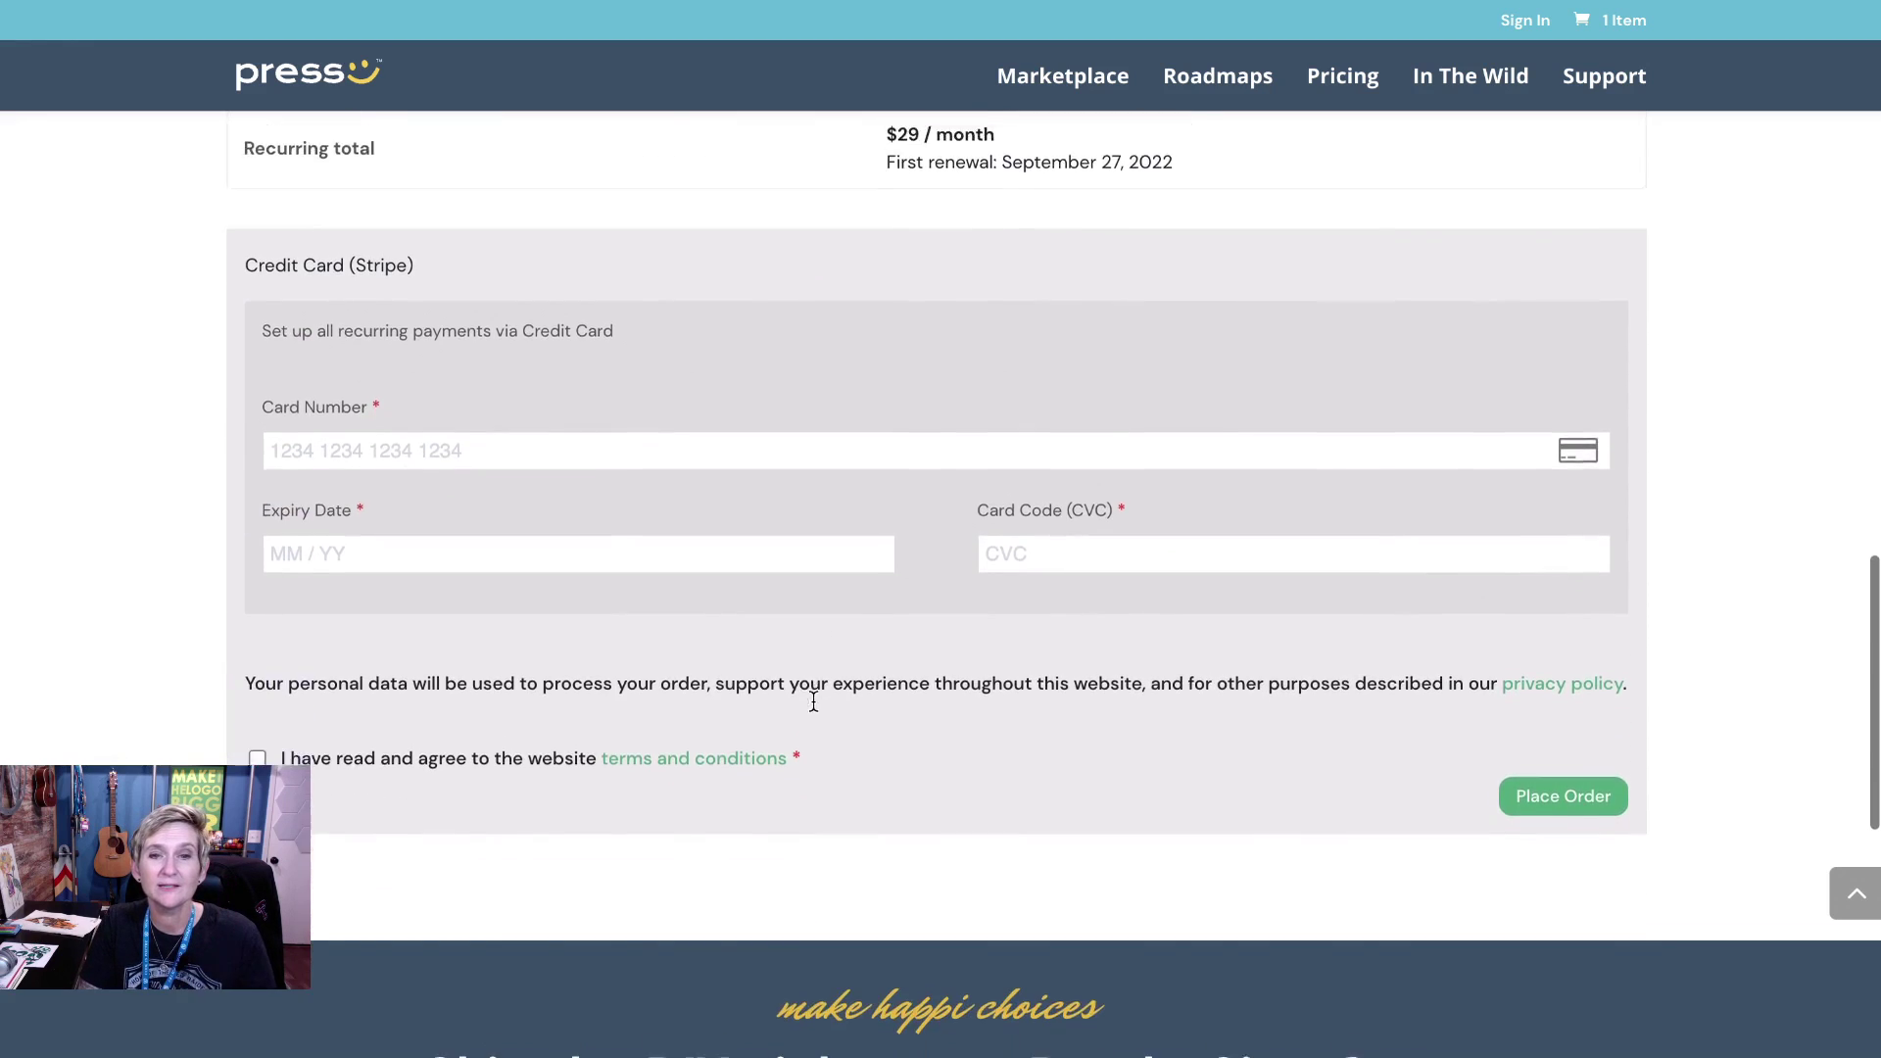
pyautogui.scroll(-1, 814, 700)
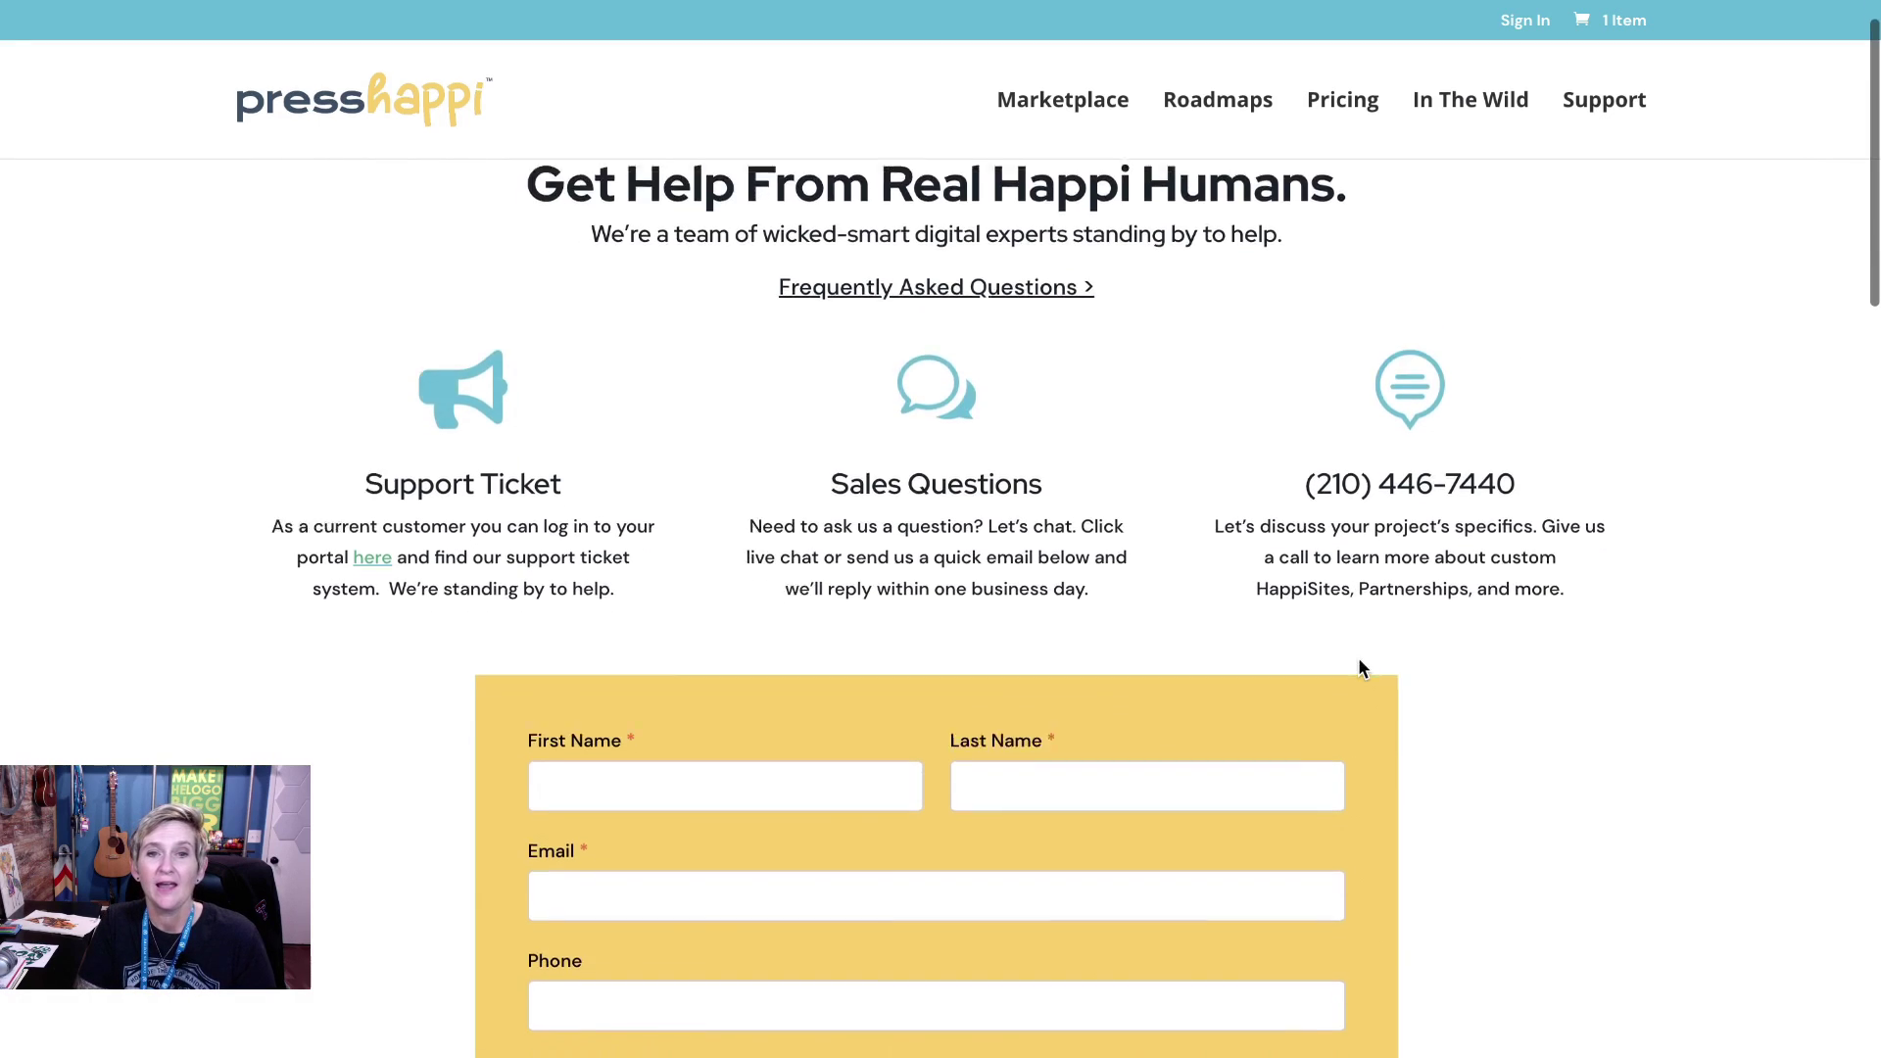
pyautogui.scroll(-3, 1360, 661)
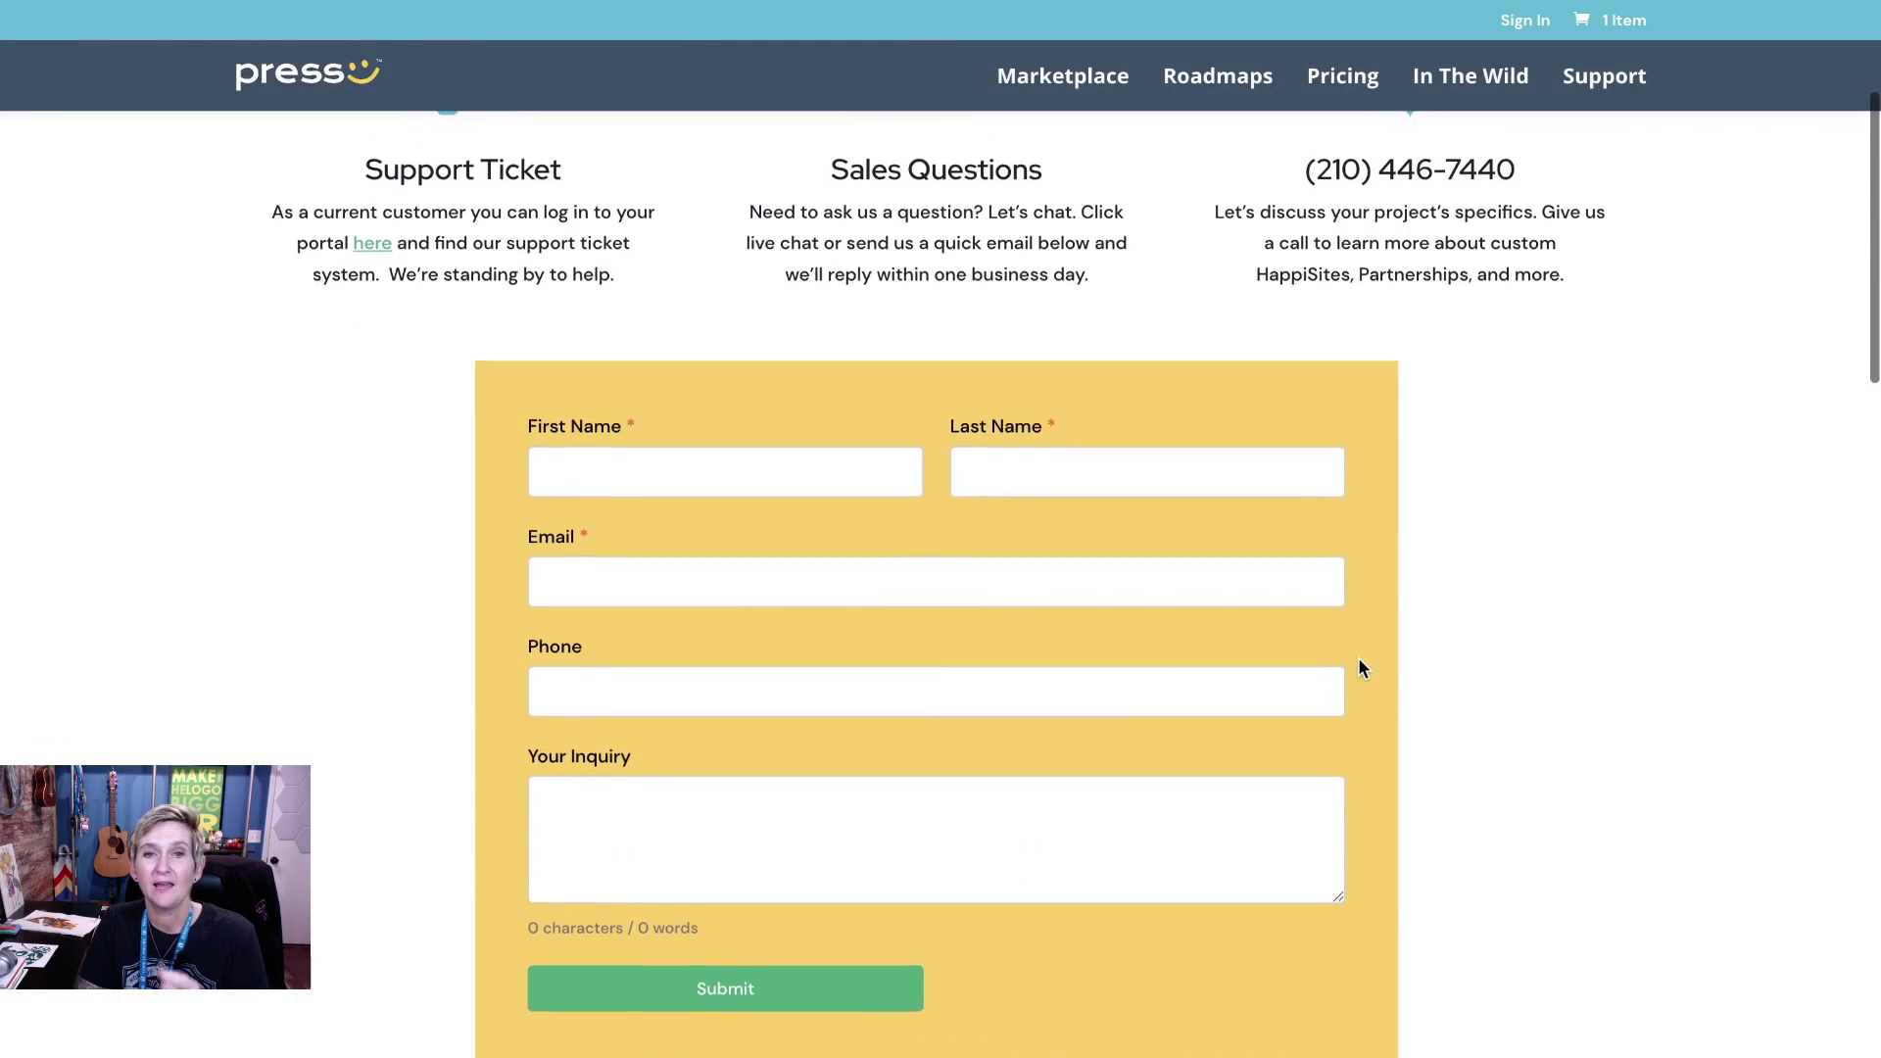
pyautogui.scroll(-1, 1358, 656)
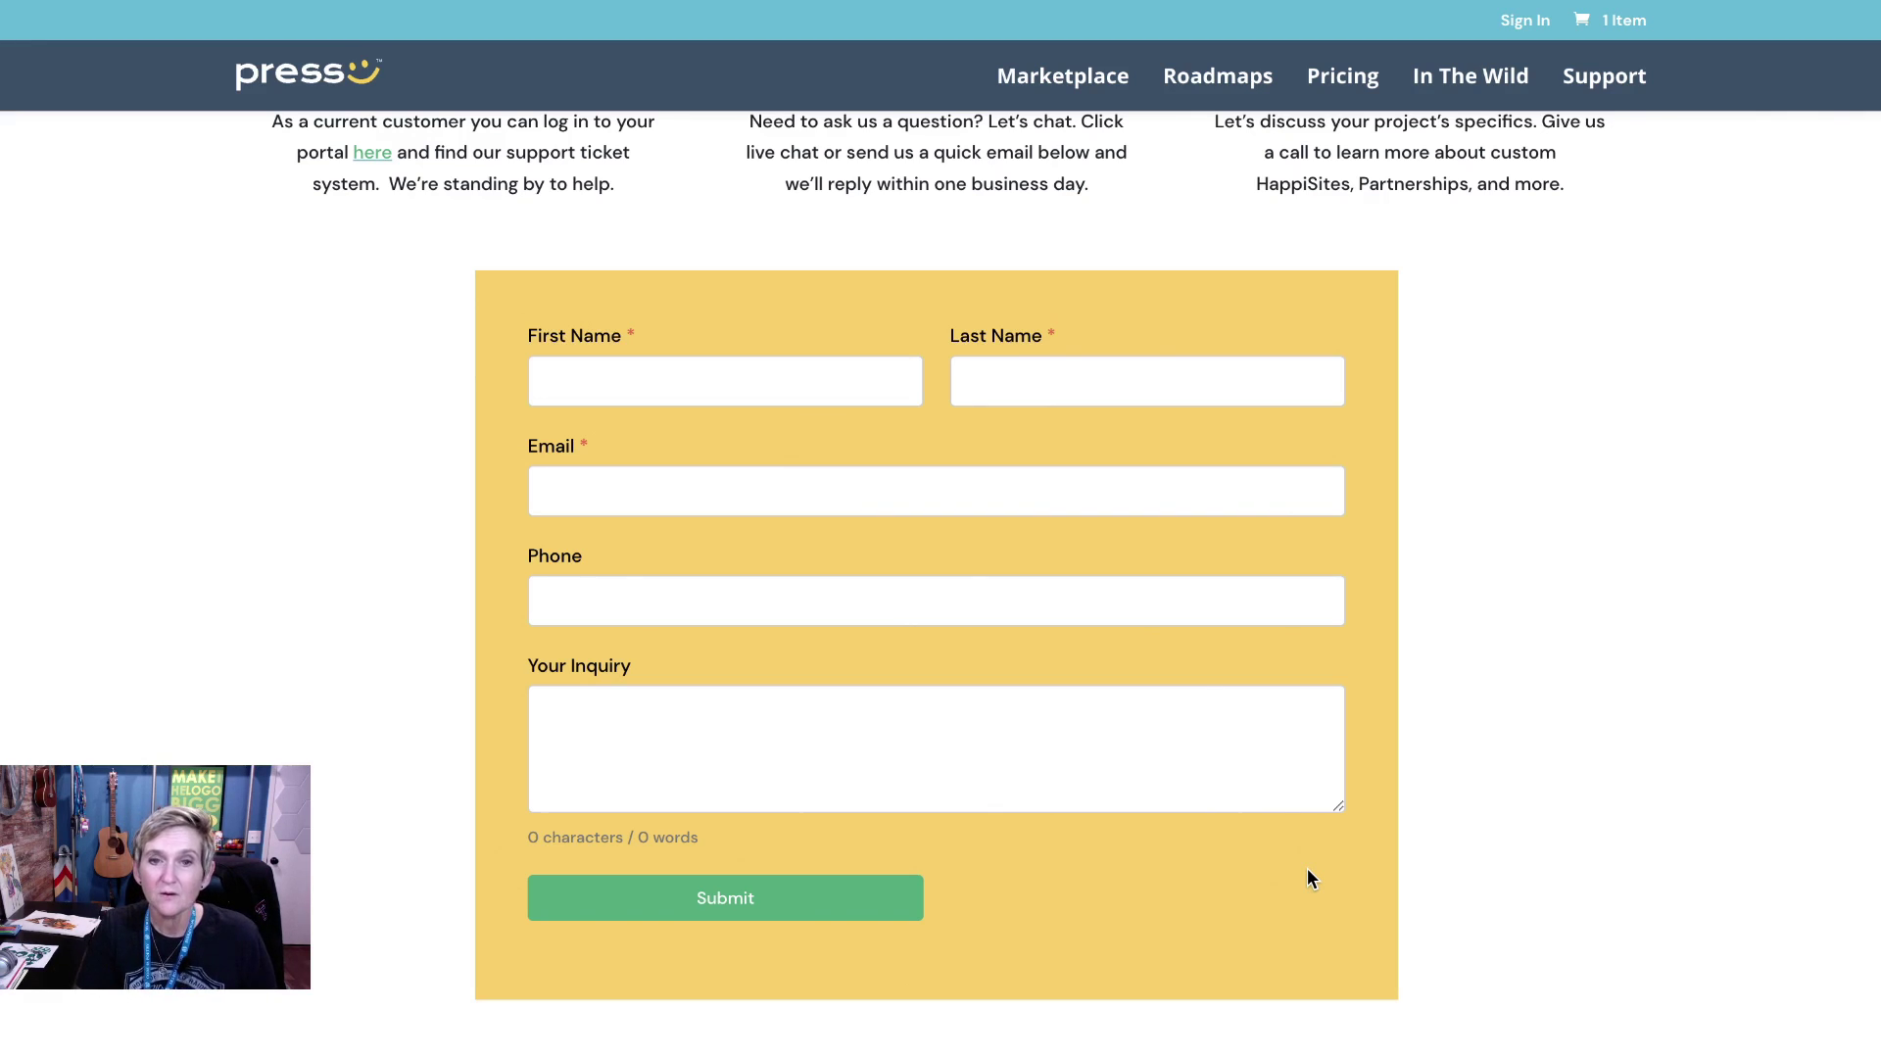
pyautogui.scroll(5, 1307, 879)
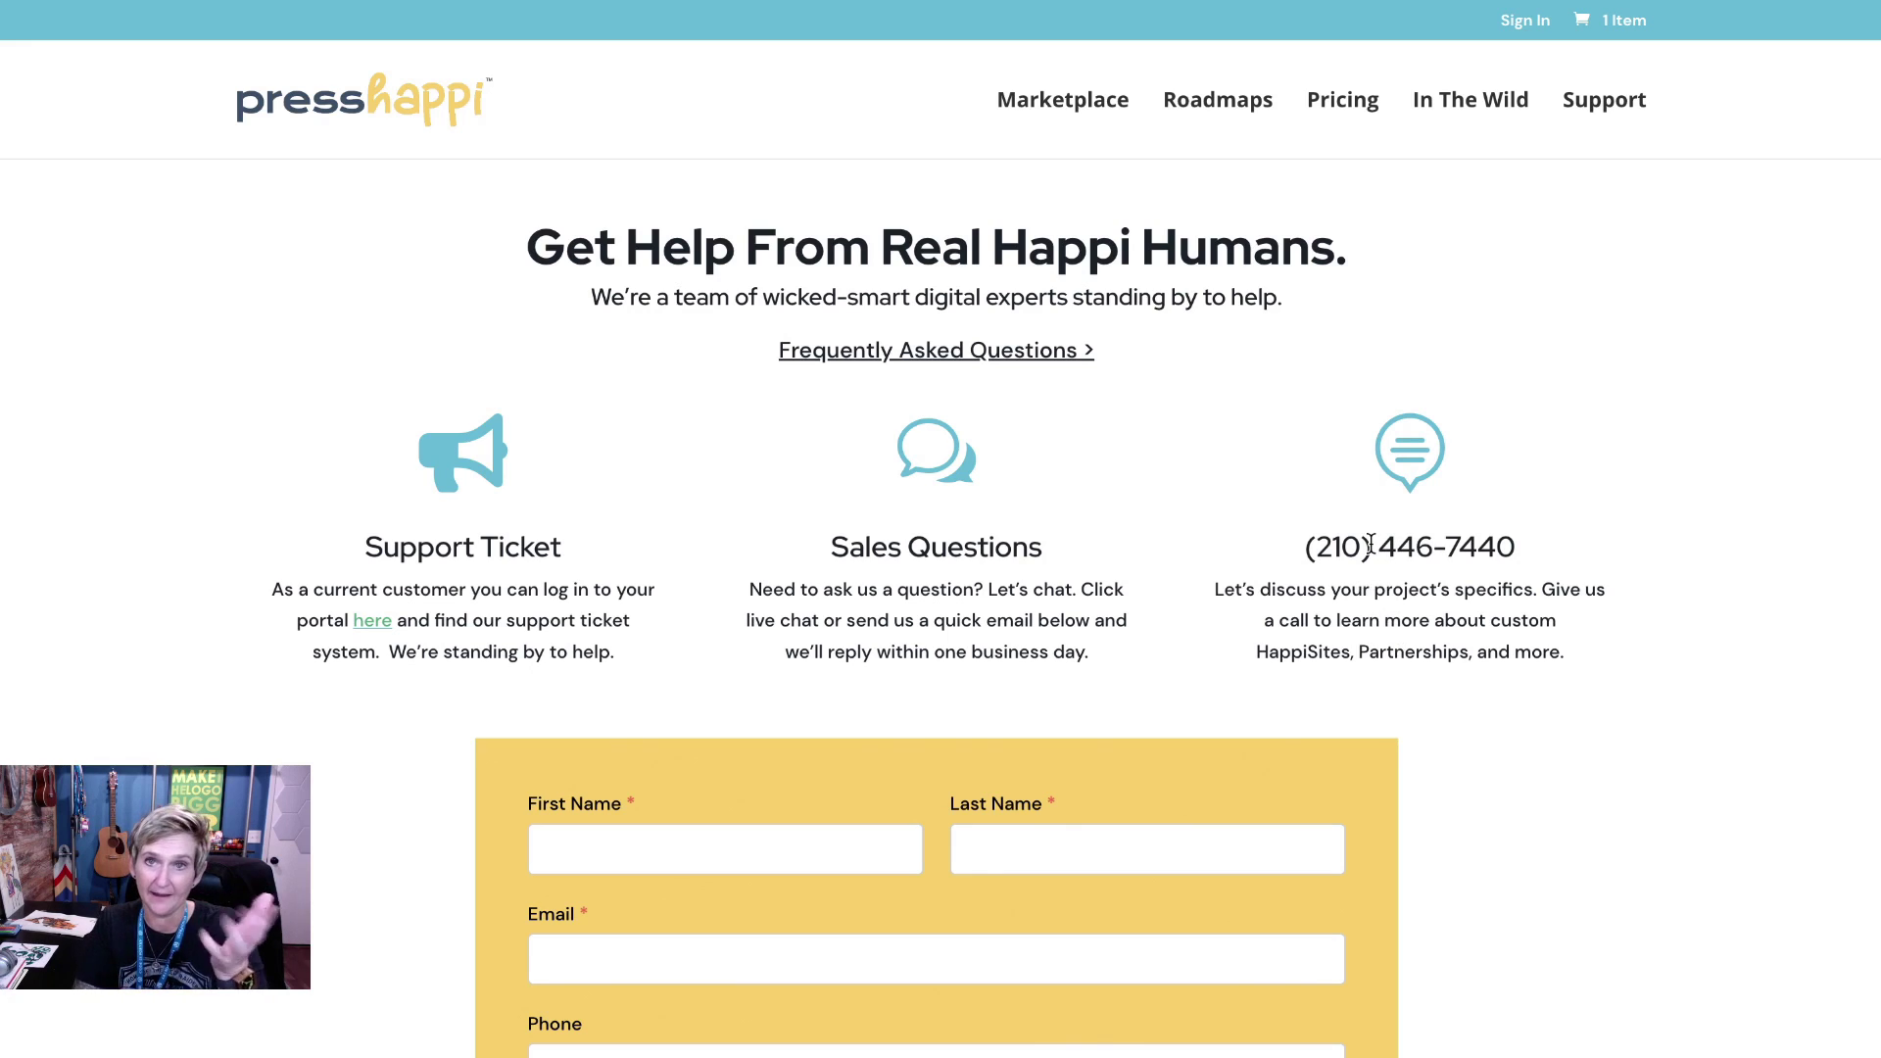
pyautogui.scroll(-3, 1421, 627)
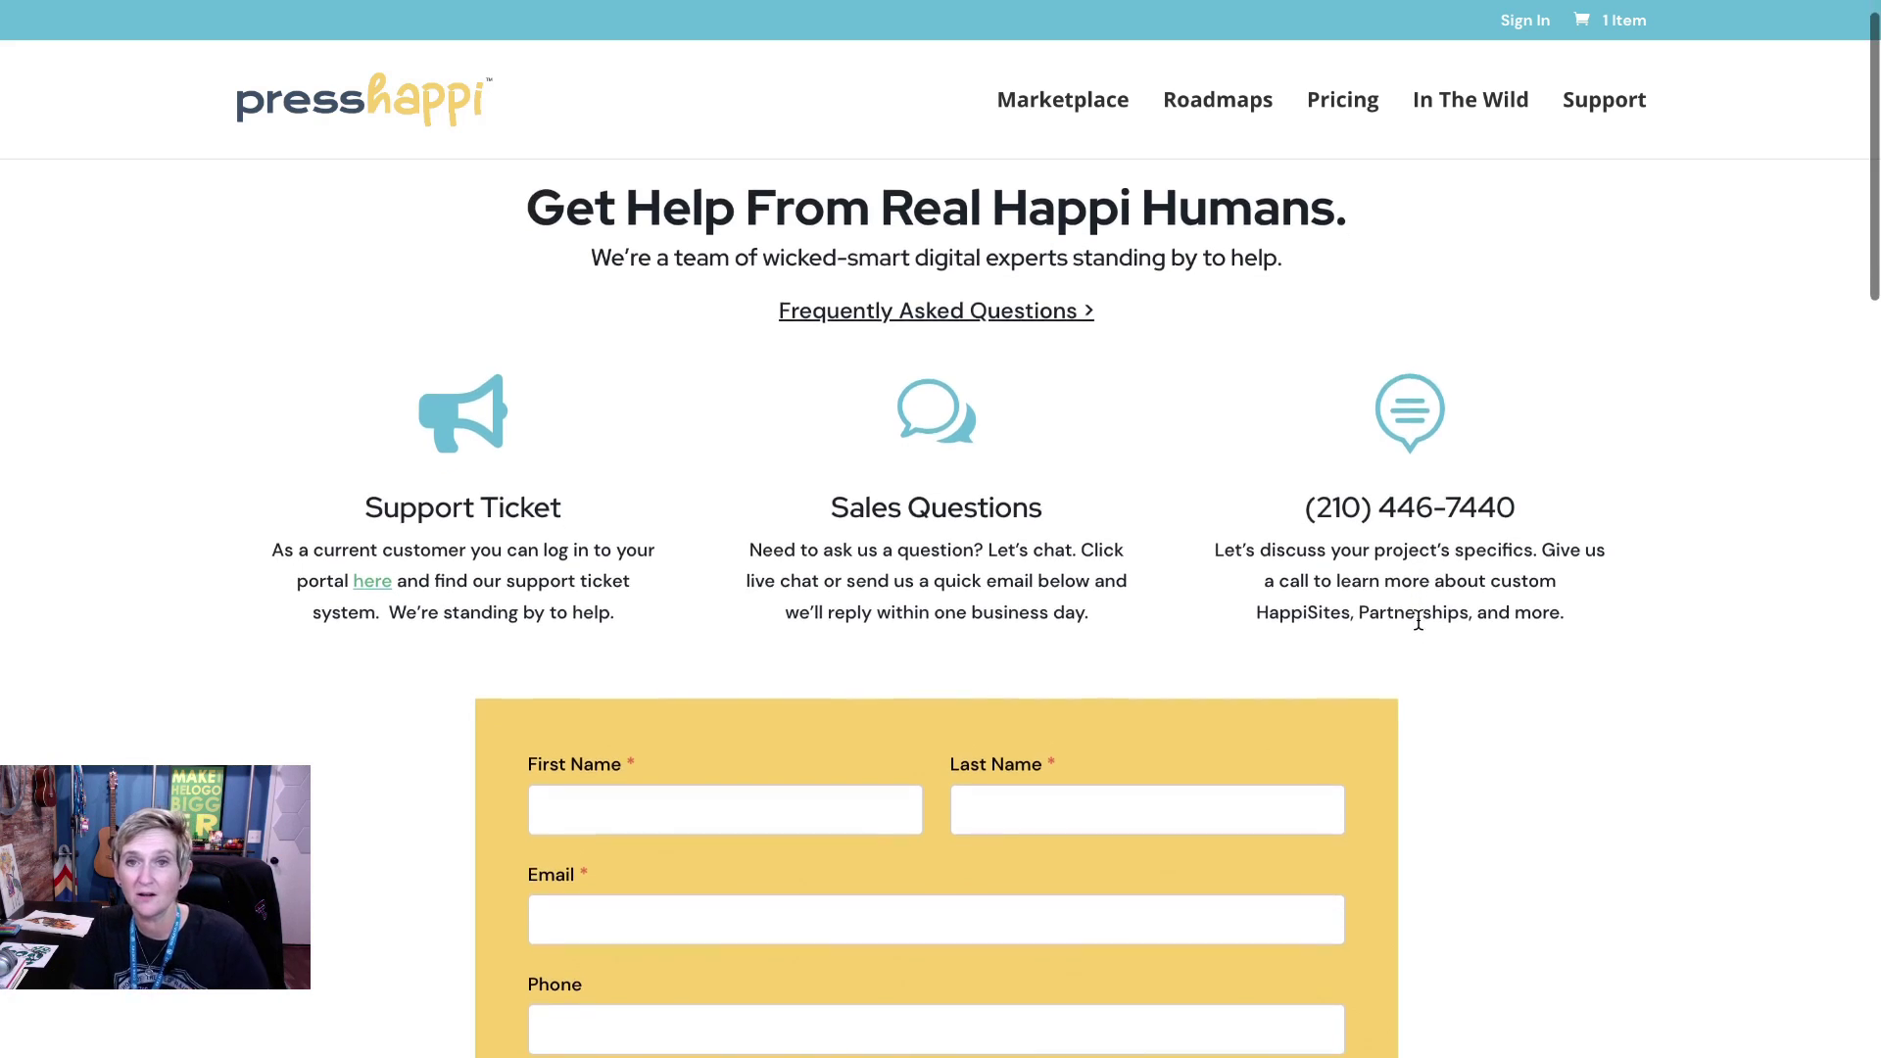
pyautogui.scroll(-2, 1419, 627)
pyautogui.scroll(5, 1419, 623)
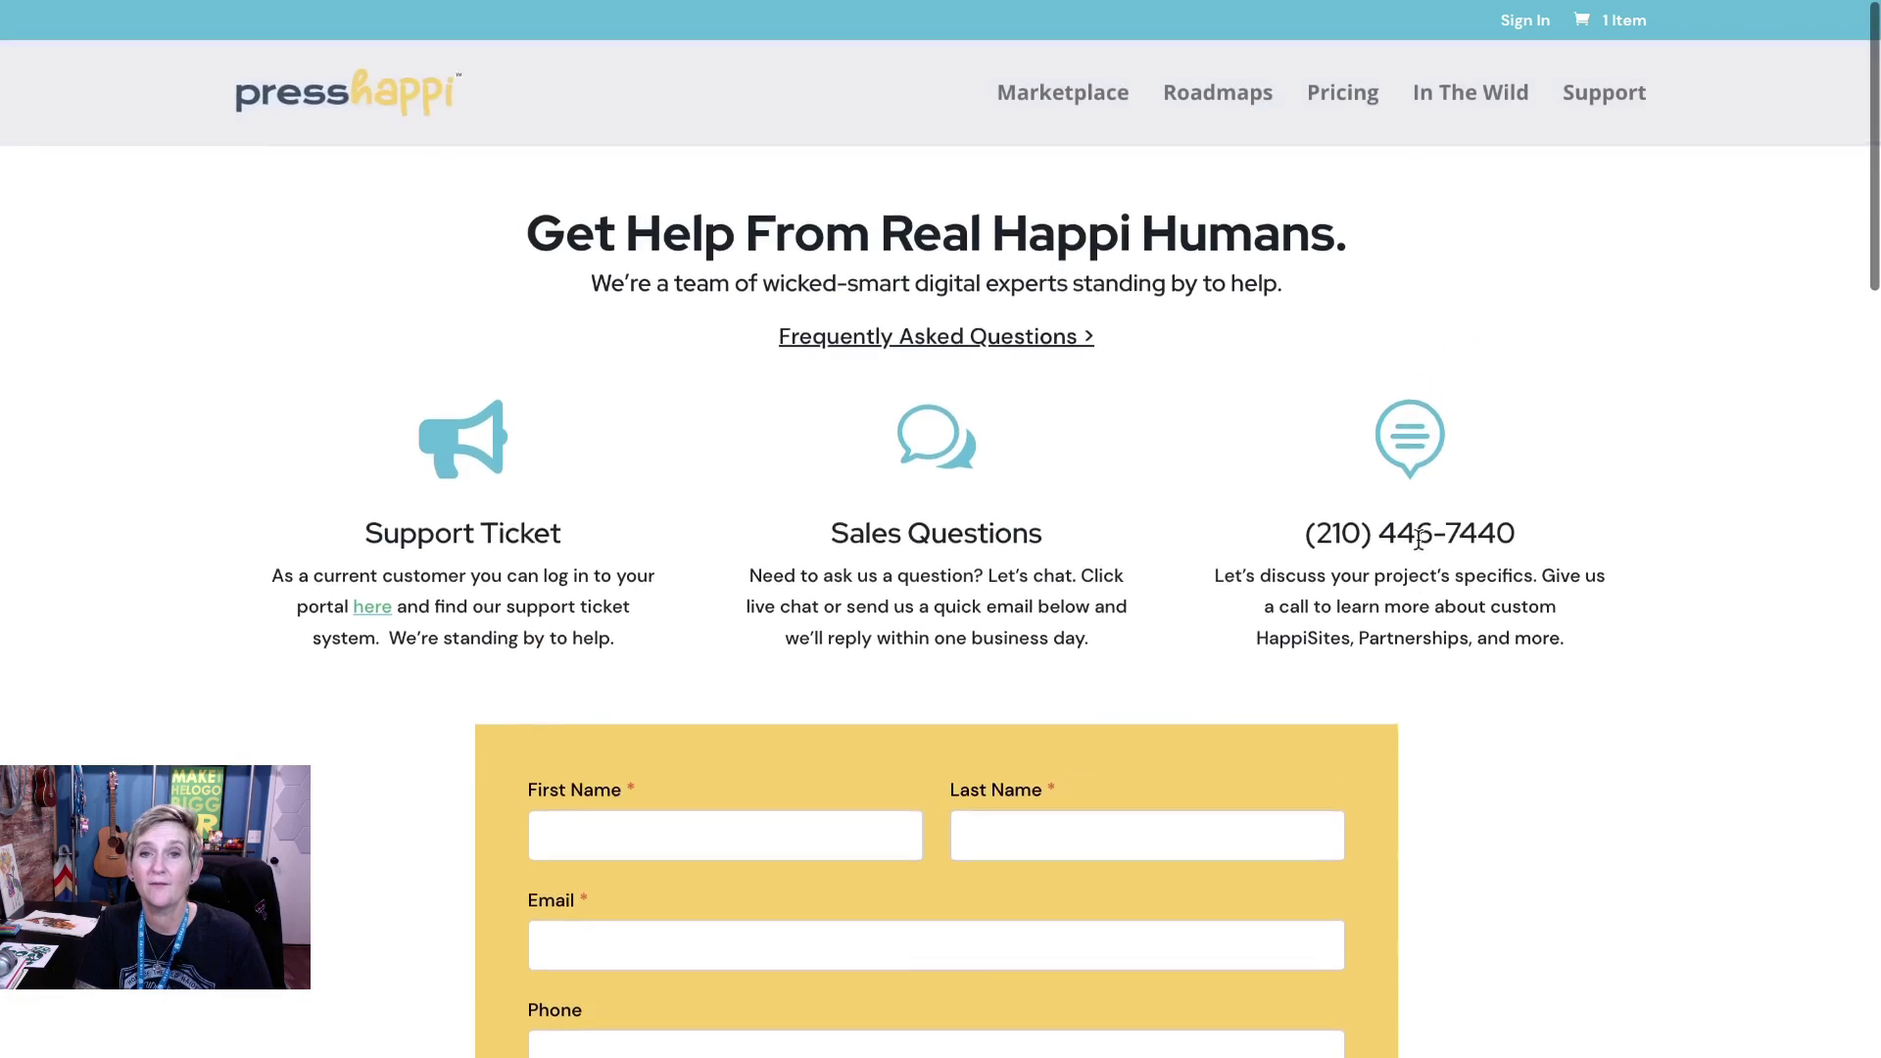
pyautogui.tripleClick(1409, 544)
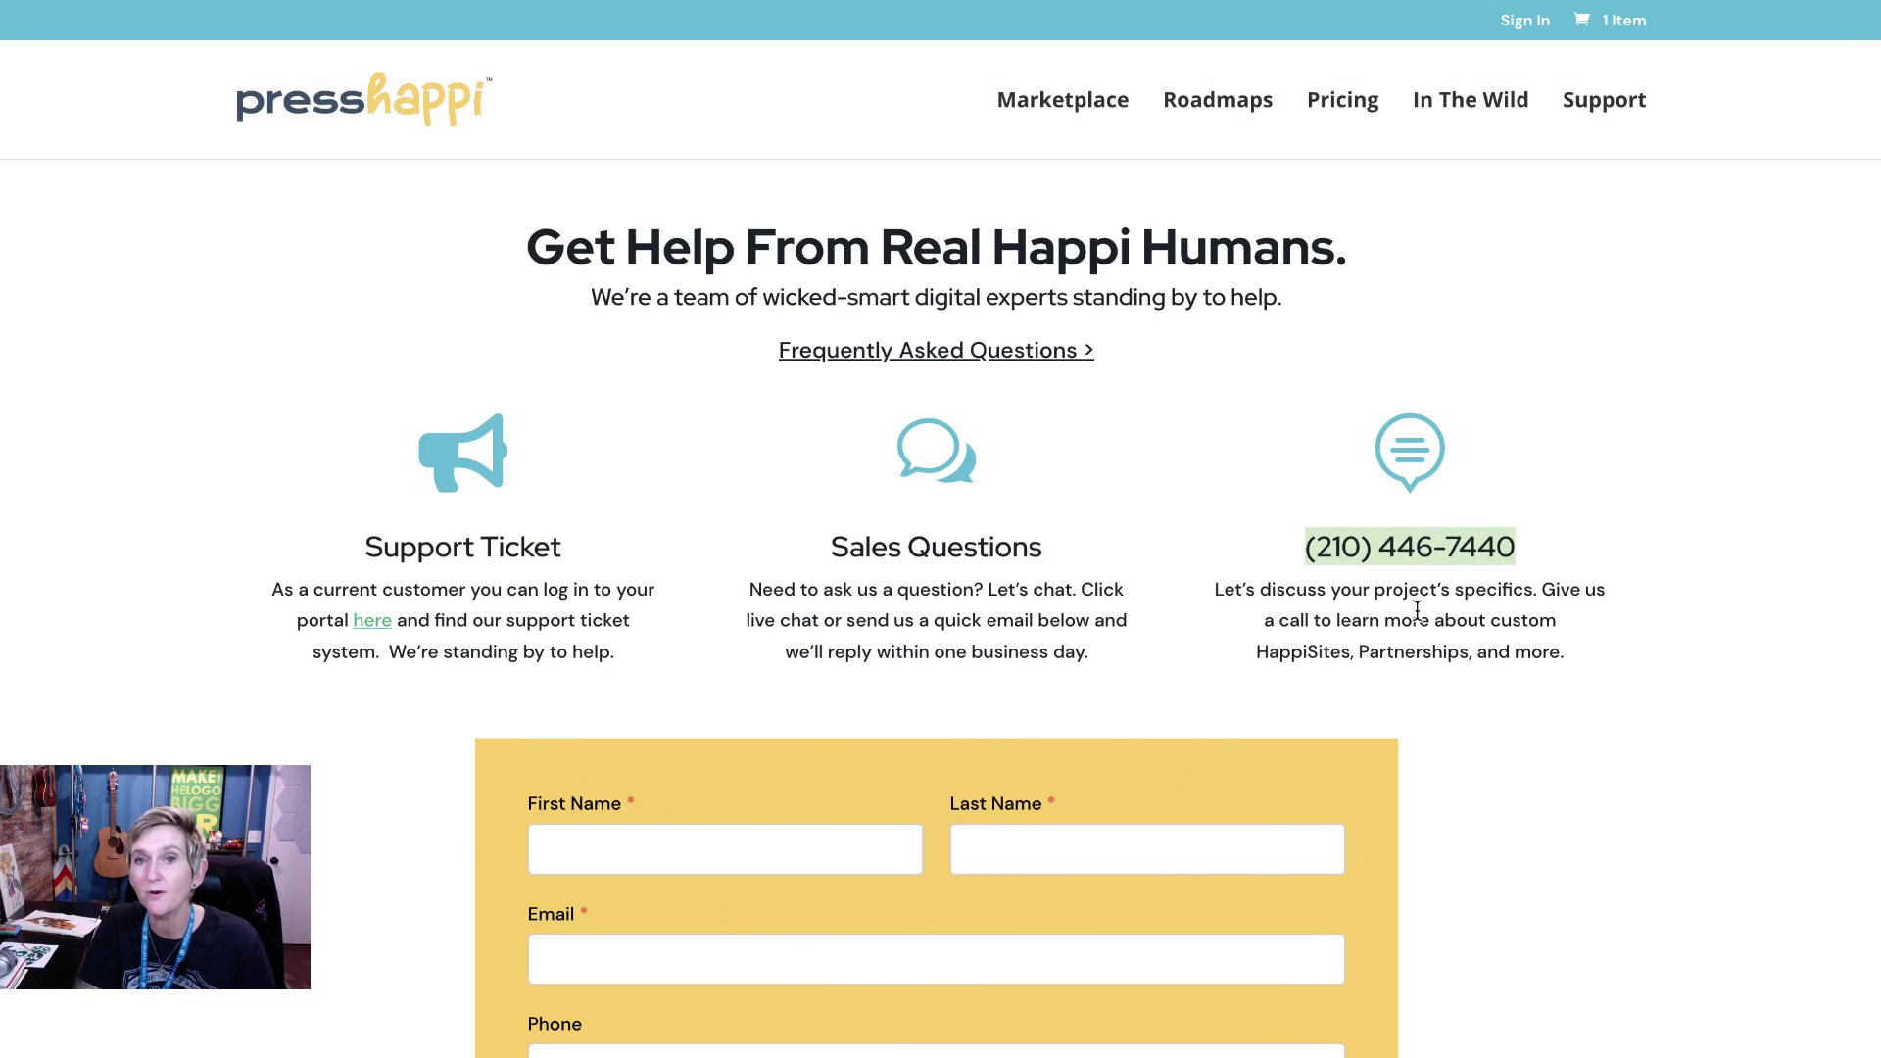
pyautogui.click(1411, 582)
pyautogui.tripleClick(1407, 549)
pyautogui.click(1418, 619)
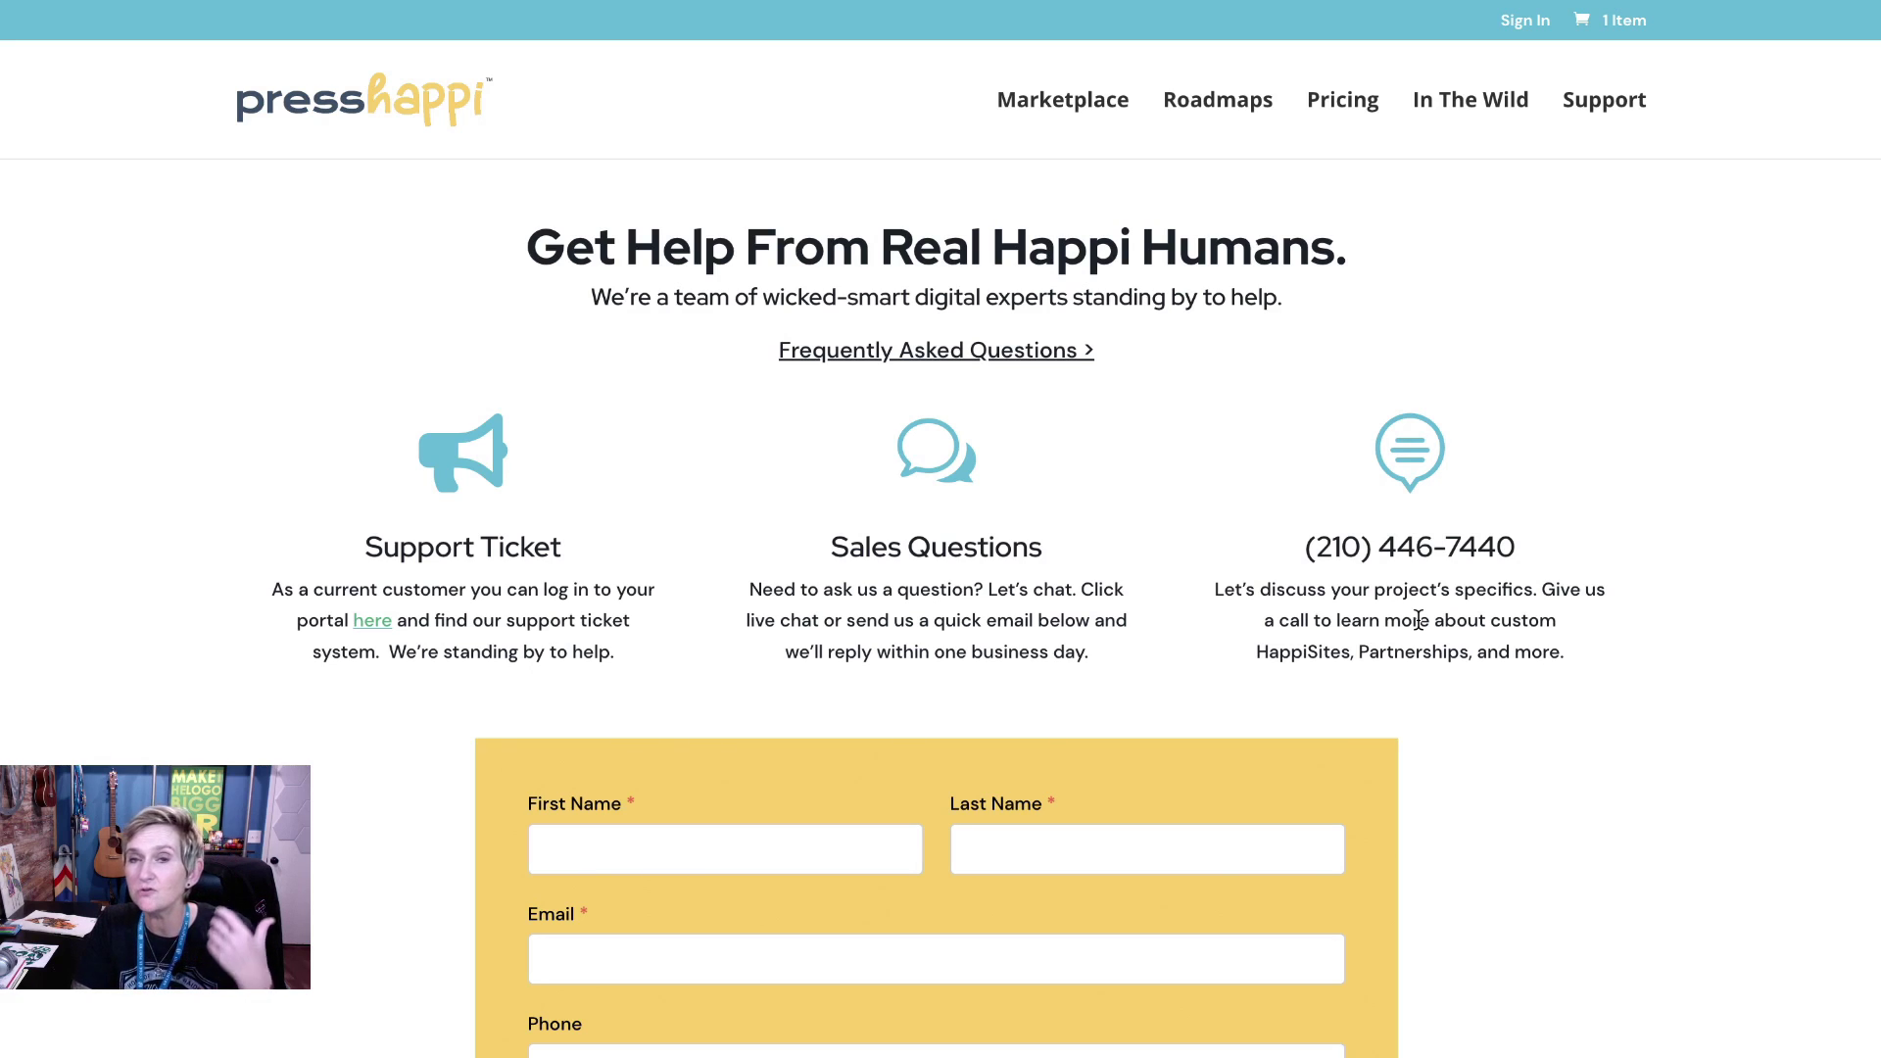
pyautogui.scroll(-15, 1447, 734)
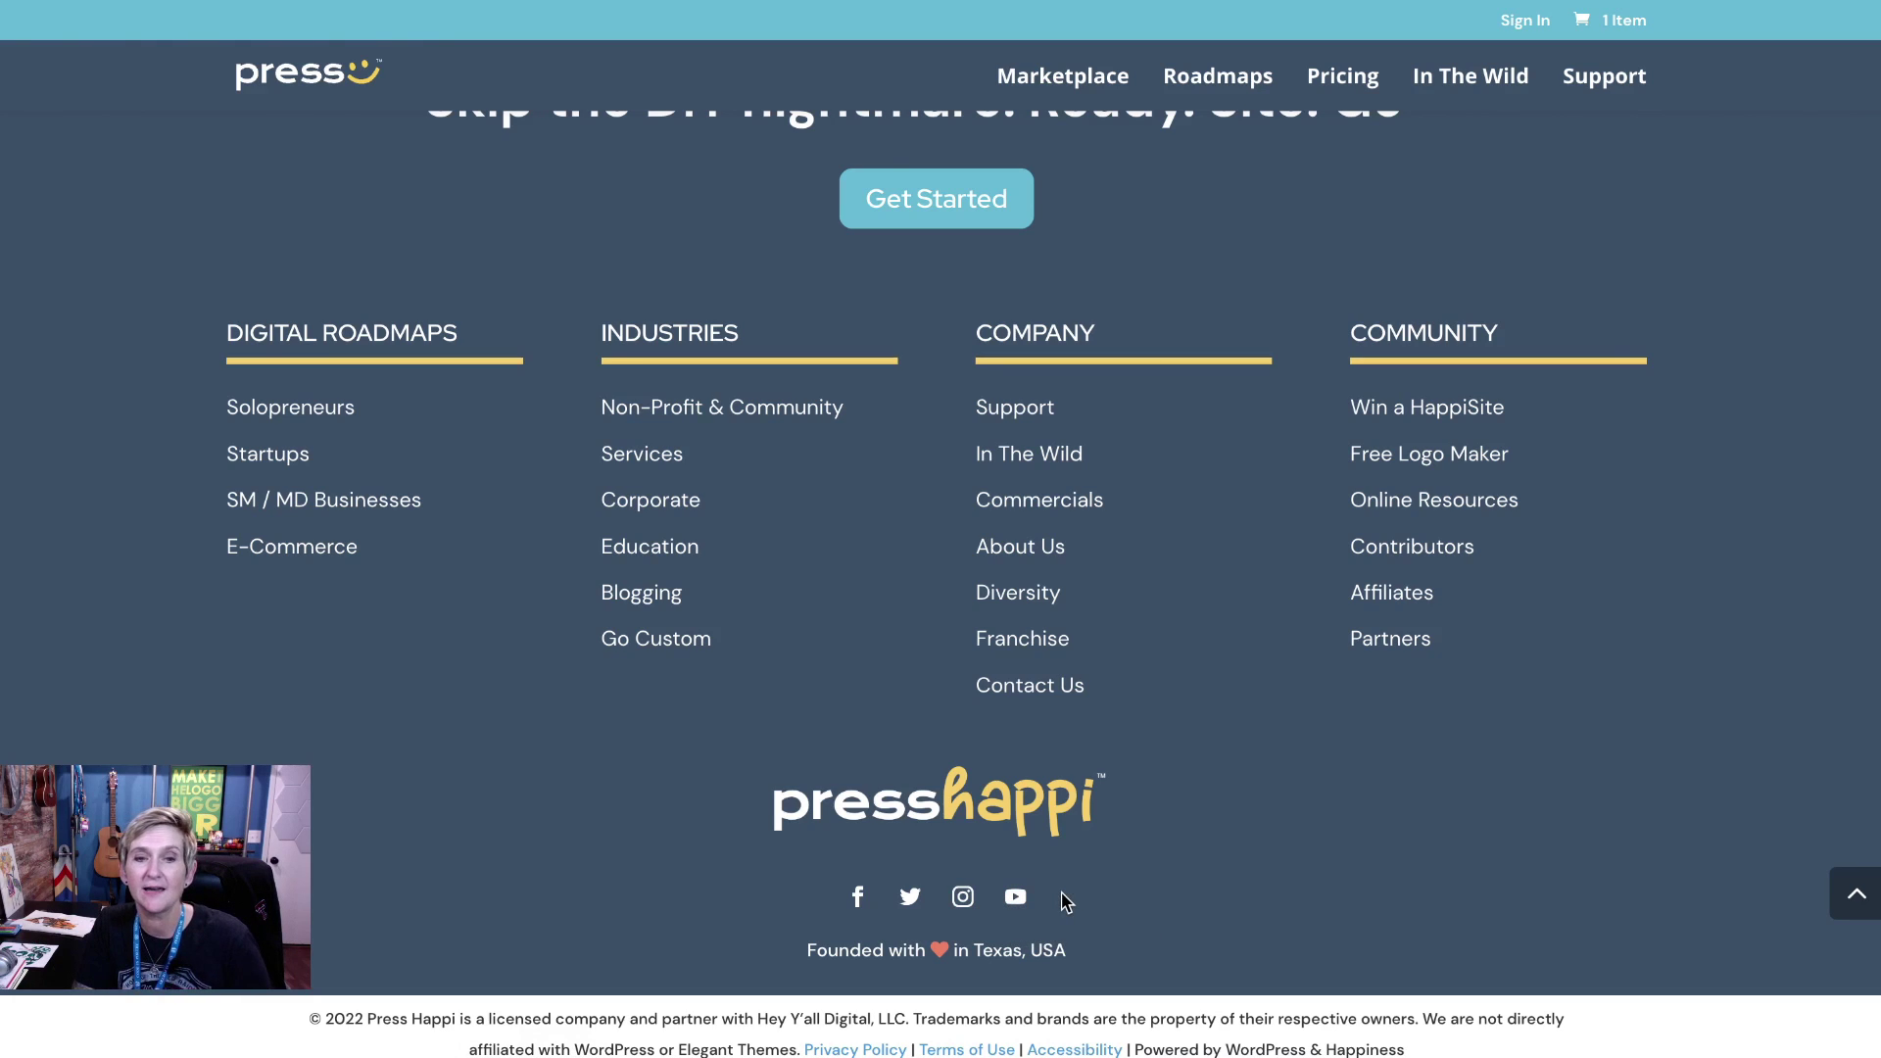
pyautogui.click(903, 898)
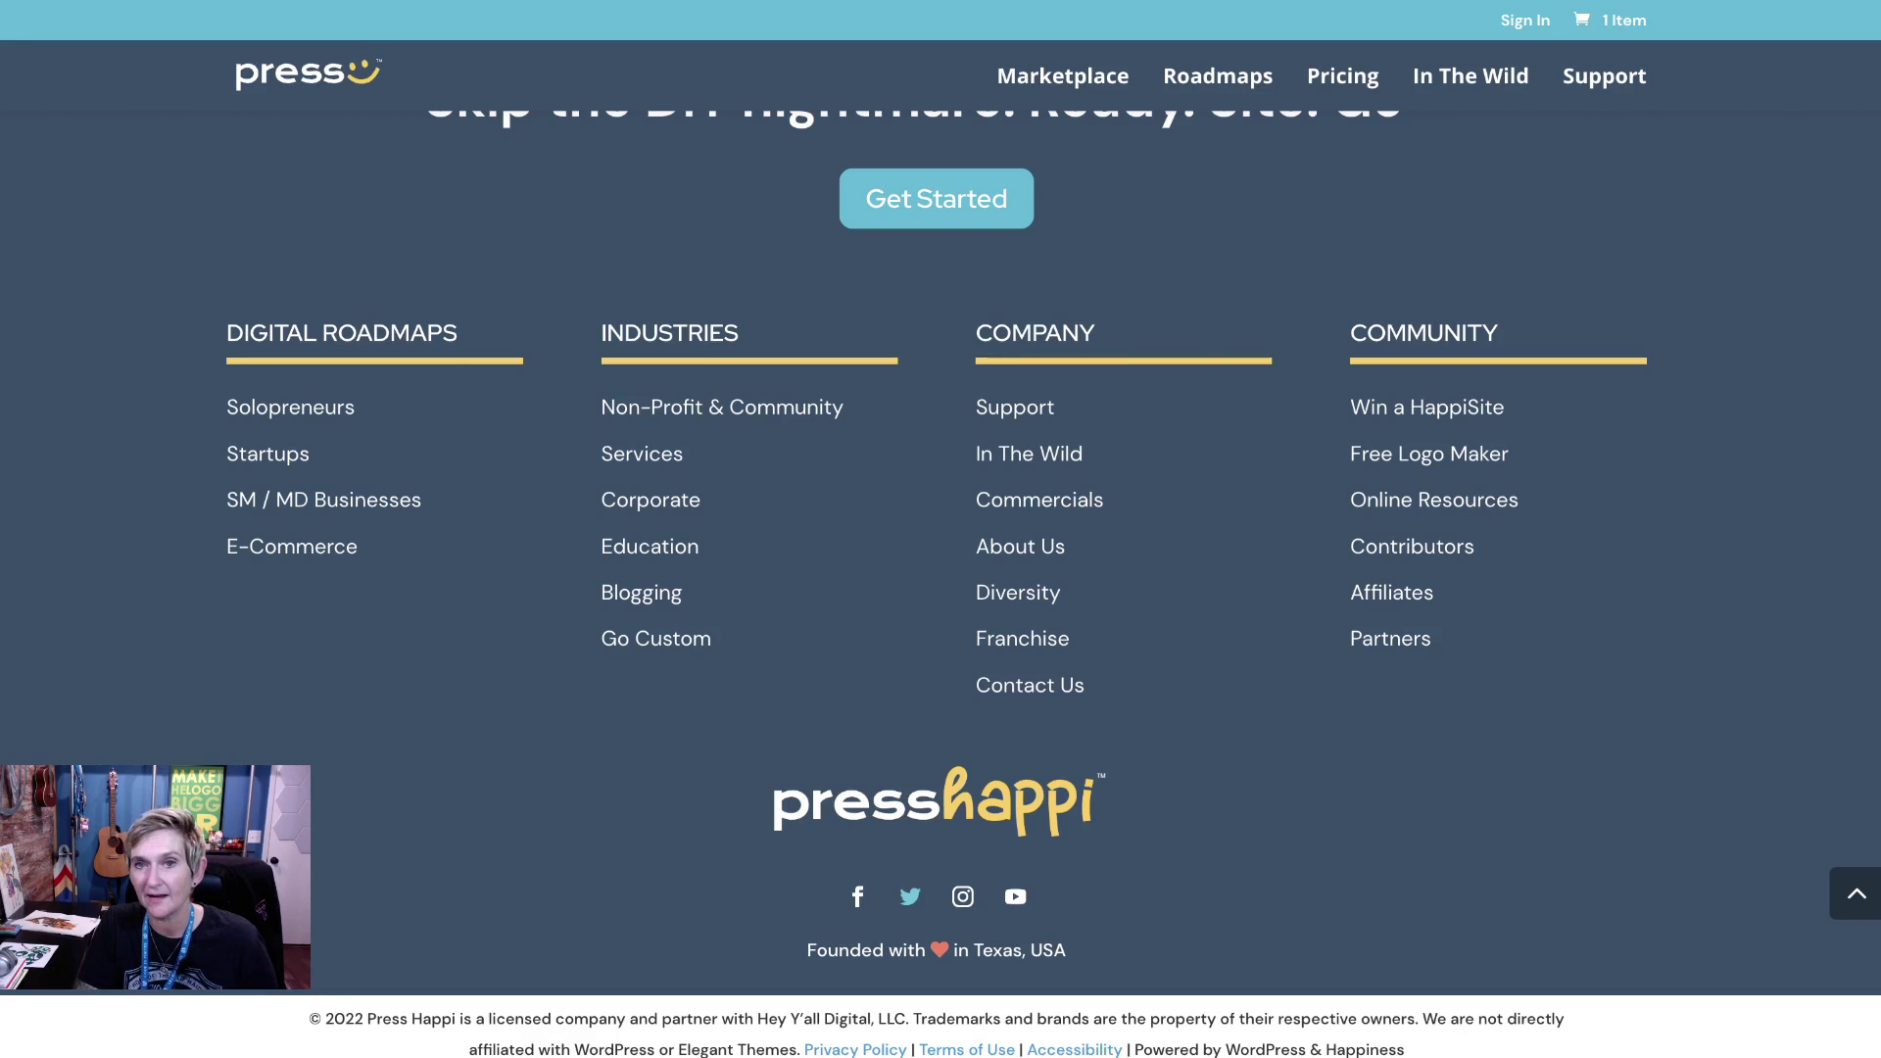
pyautogui.scroll(15, 1640, 594)
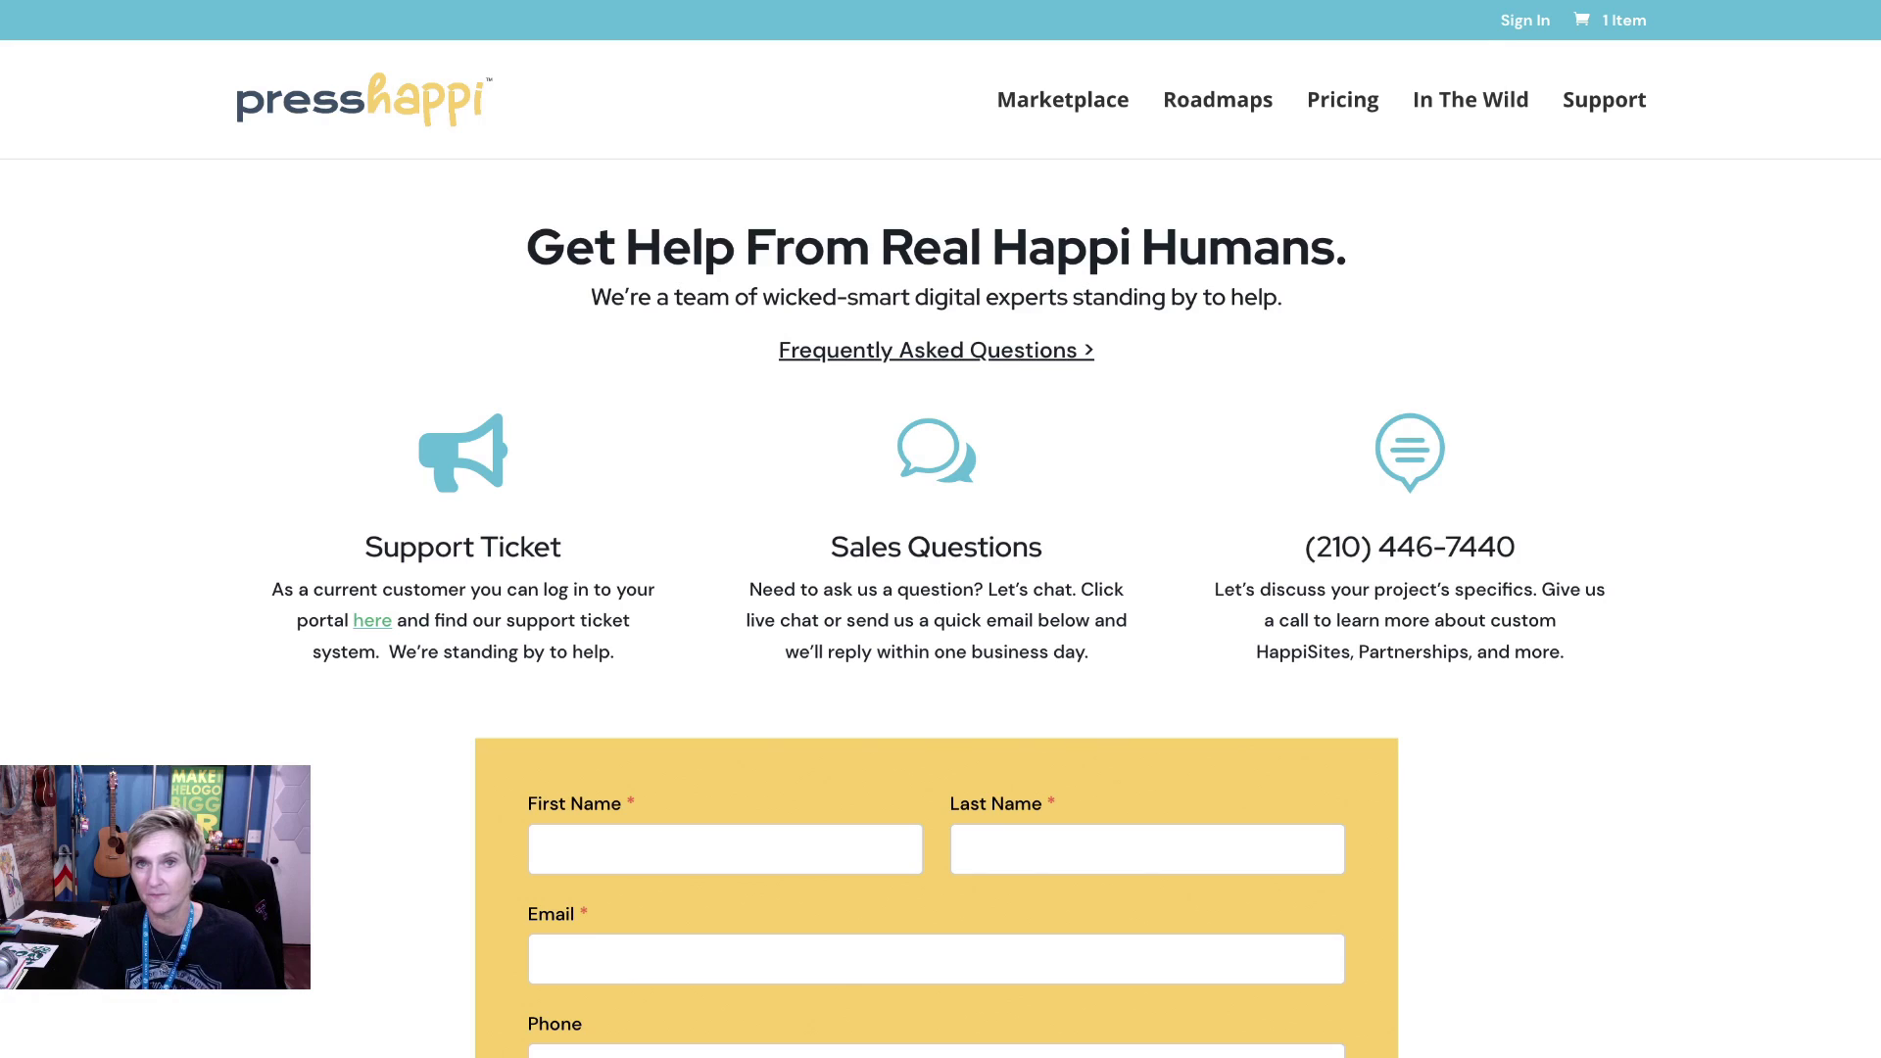
# - Check that September 2022 shows the Check CRO reminder on its second Monday, then return to the Press Happi homepage
pyautogui.hotkey('ctrl', 'Tab')
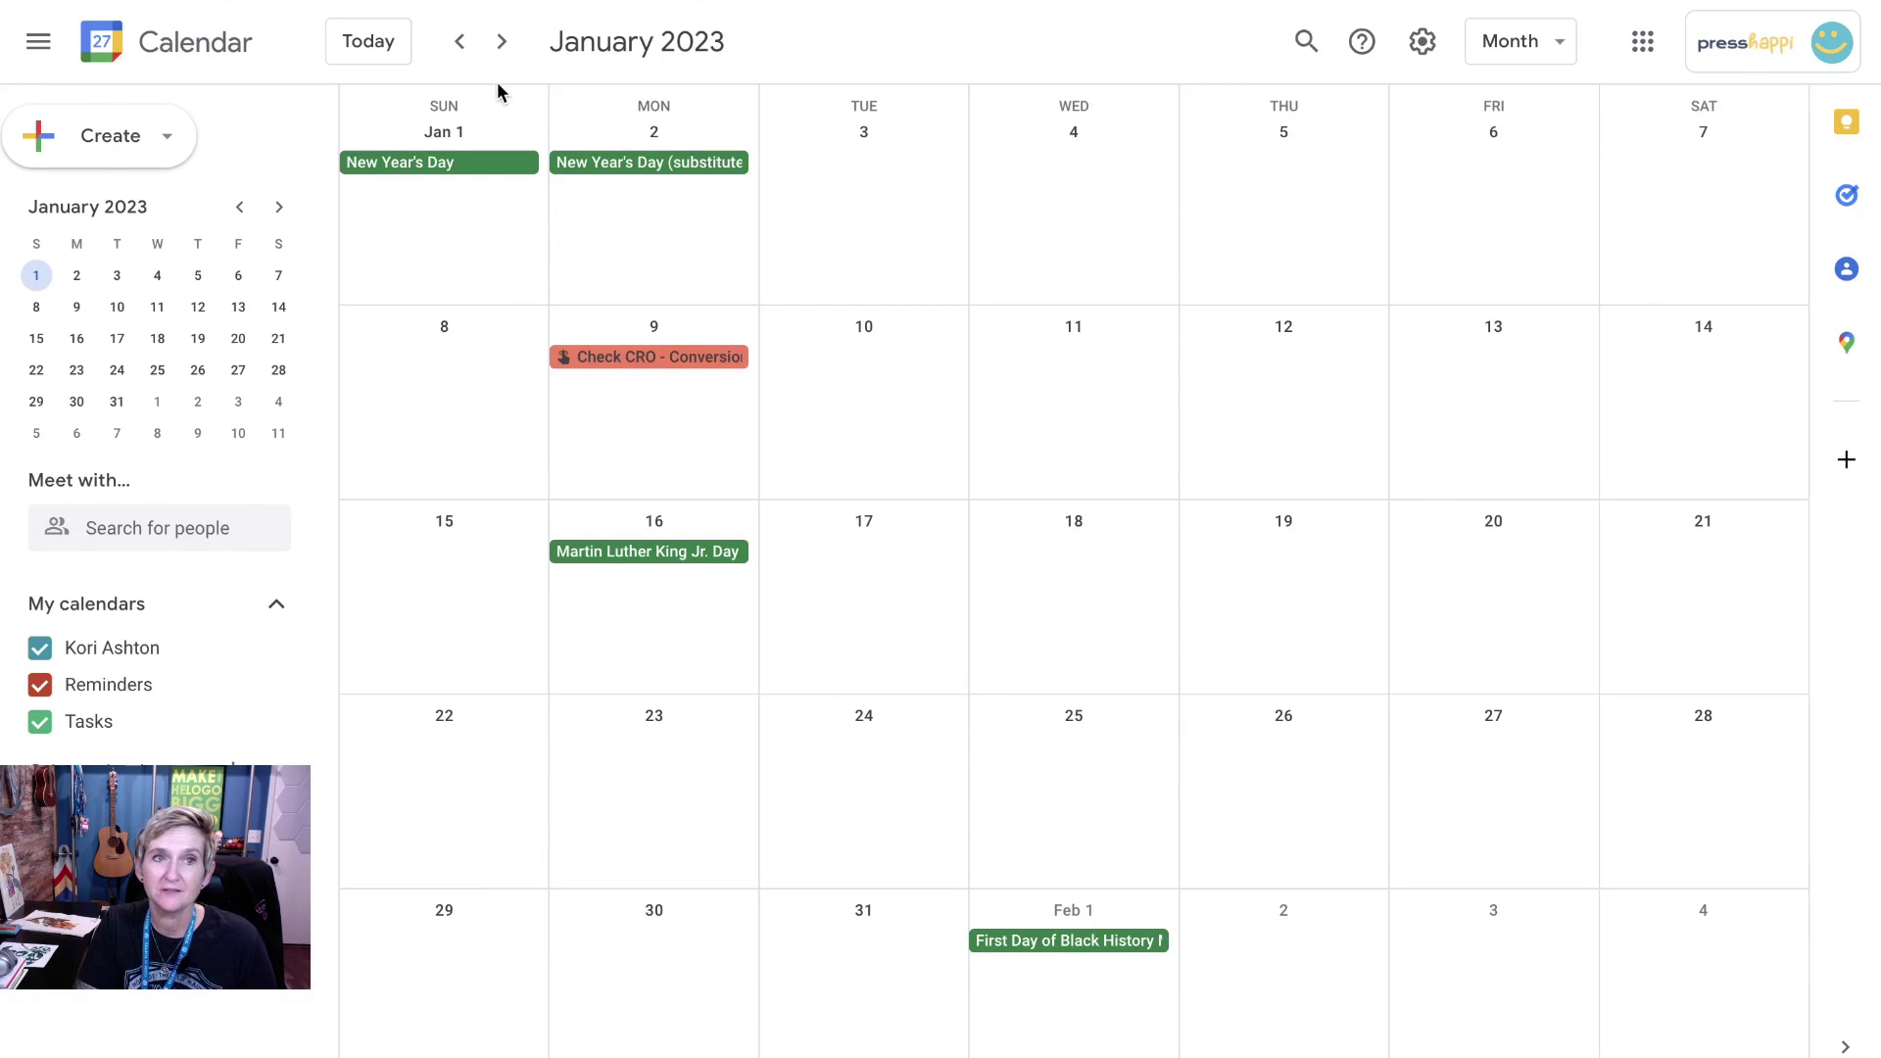
pyautogui.click(393, 52)
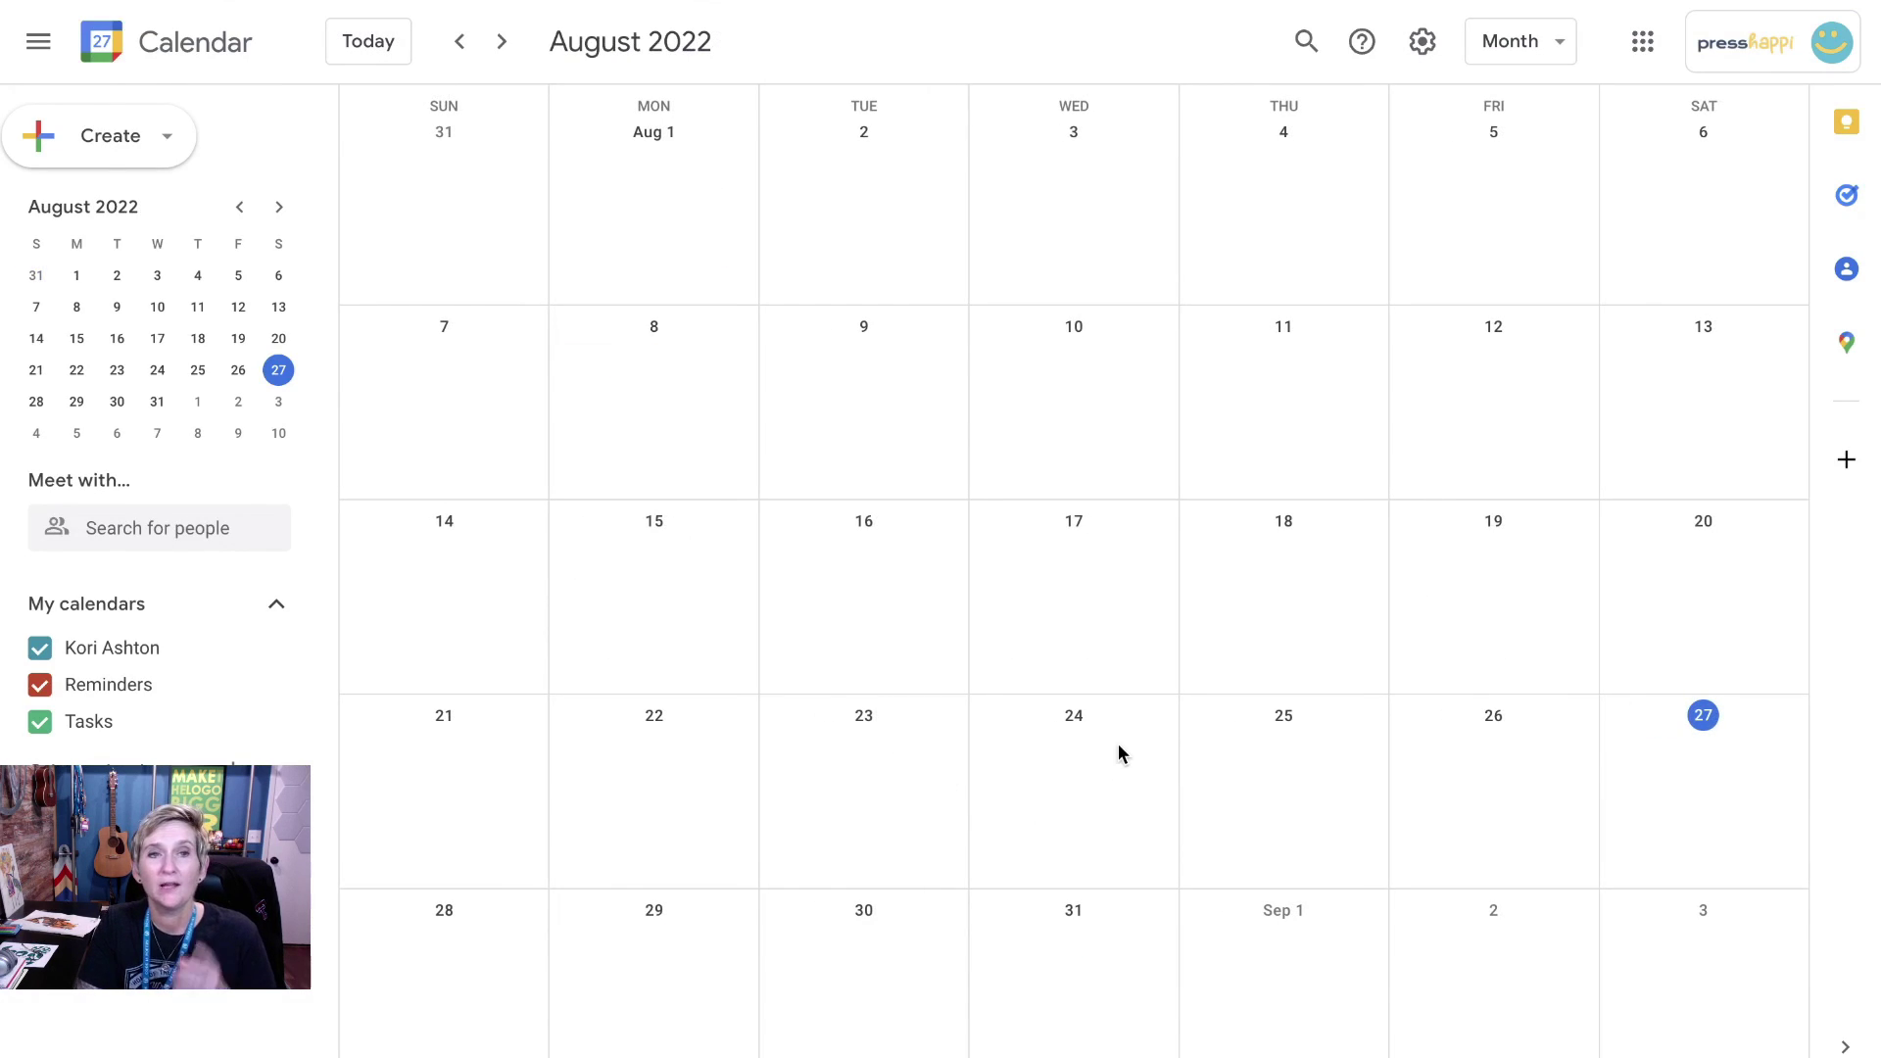
pyautogui.click(501, 41)
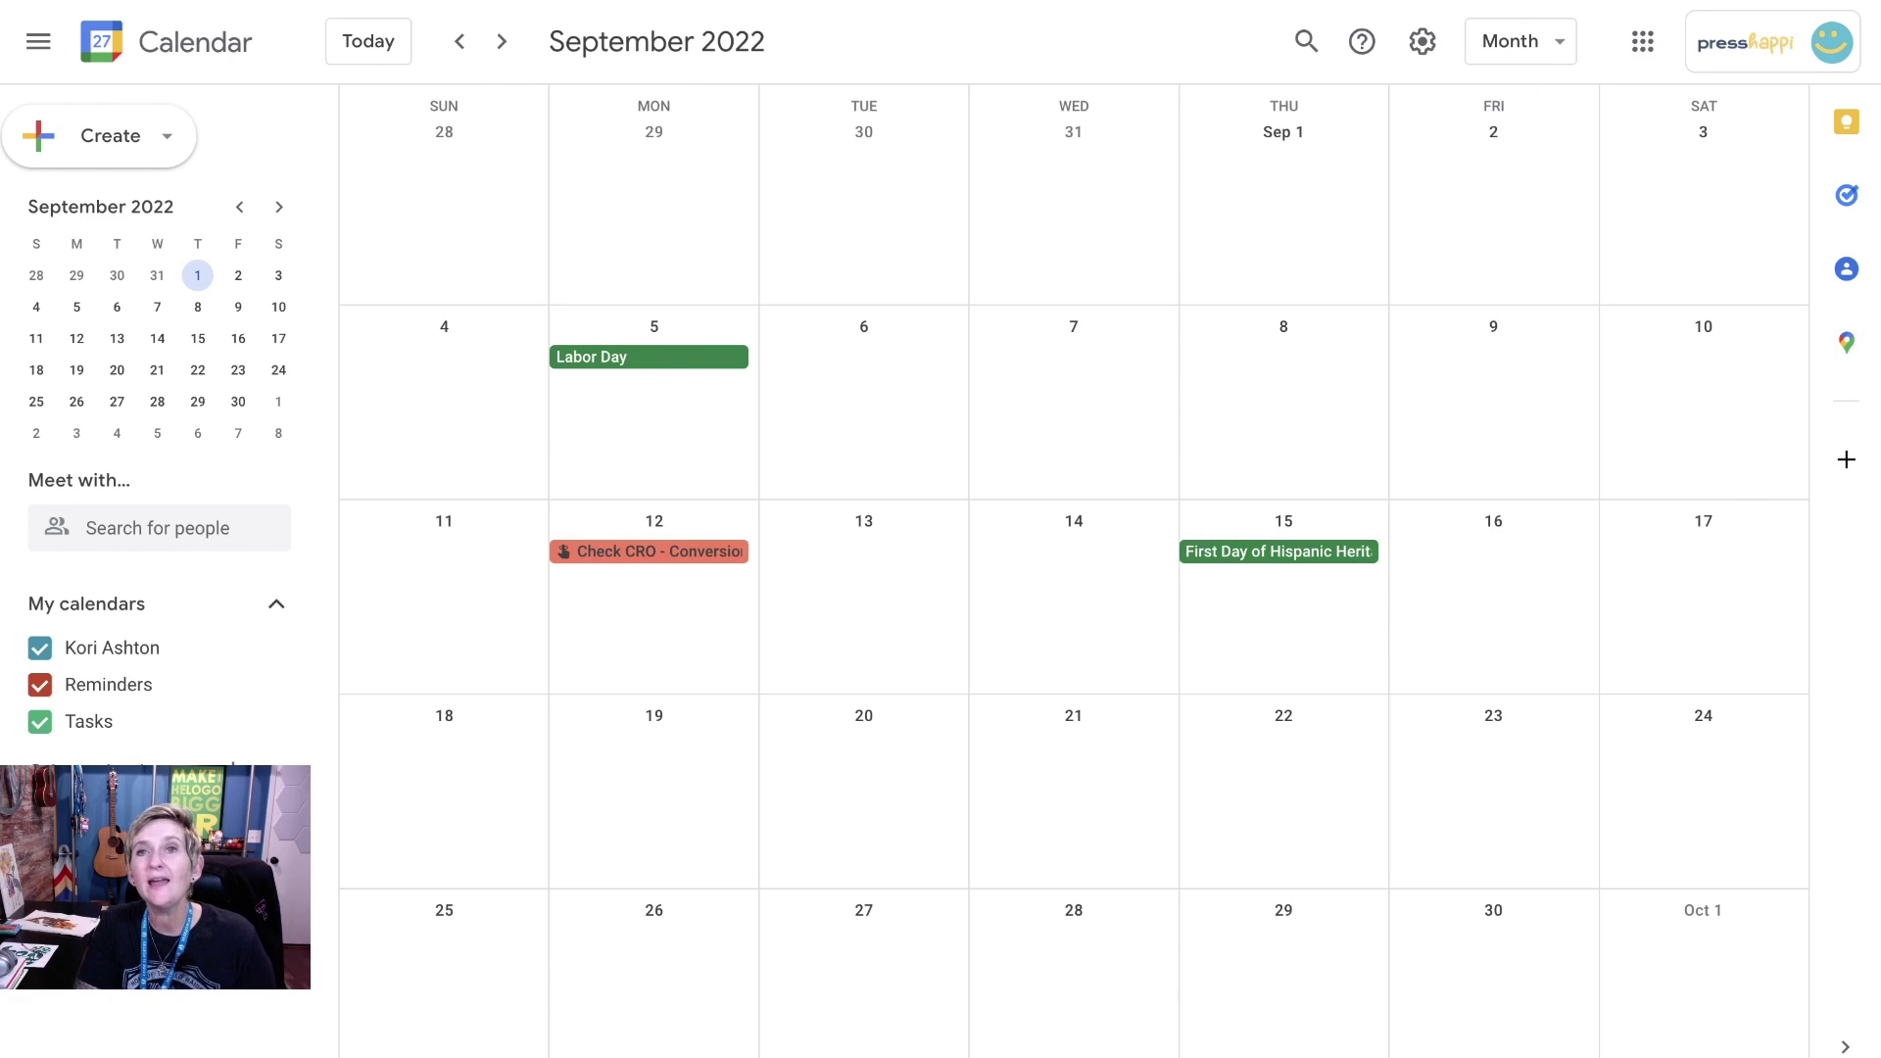
pyautogui.hotkey('ctrl', 'Tab')
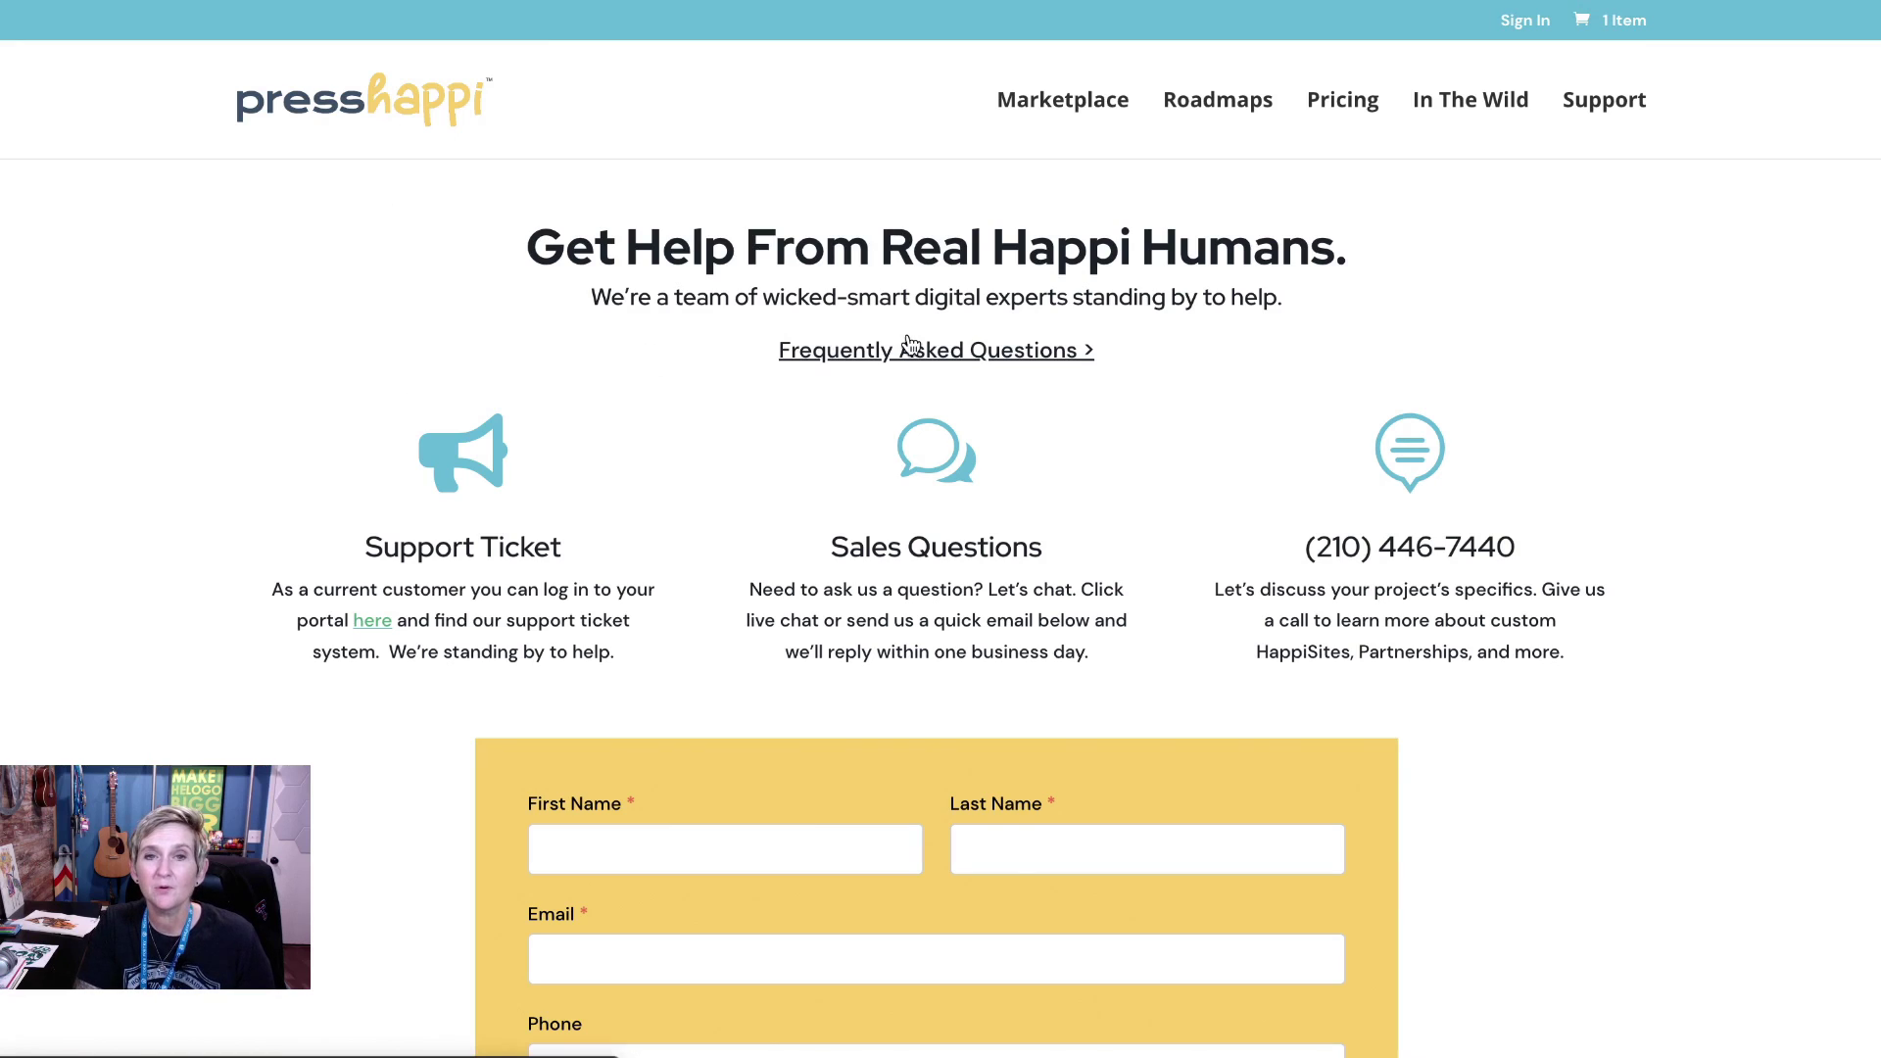
pyautogui.hotkey('ctrl', 'Tab')
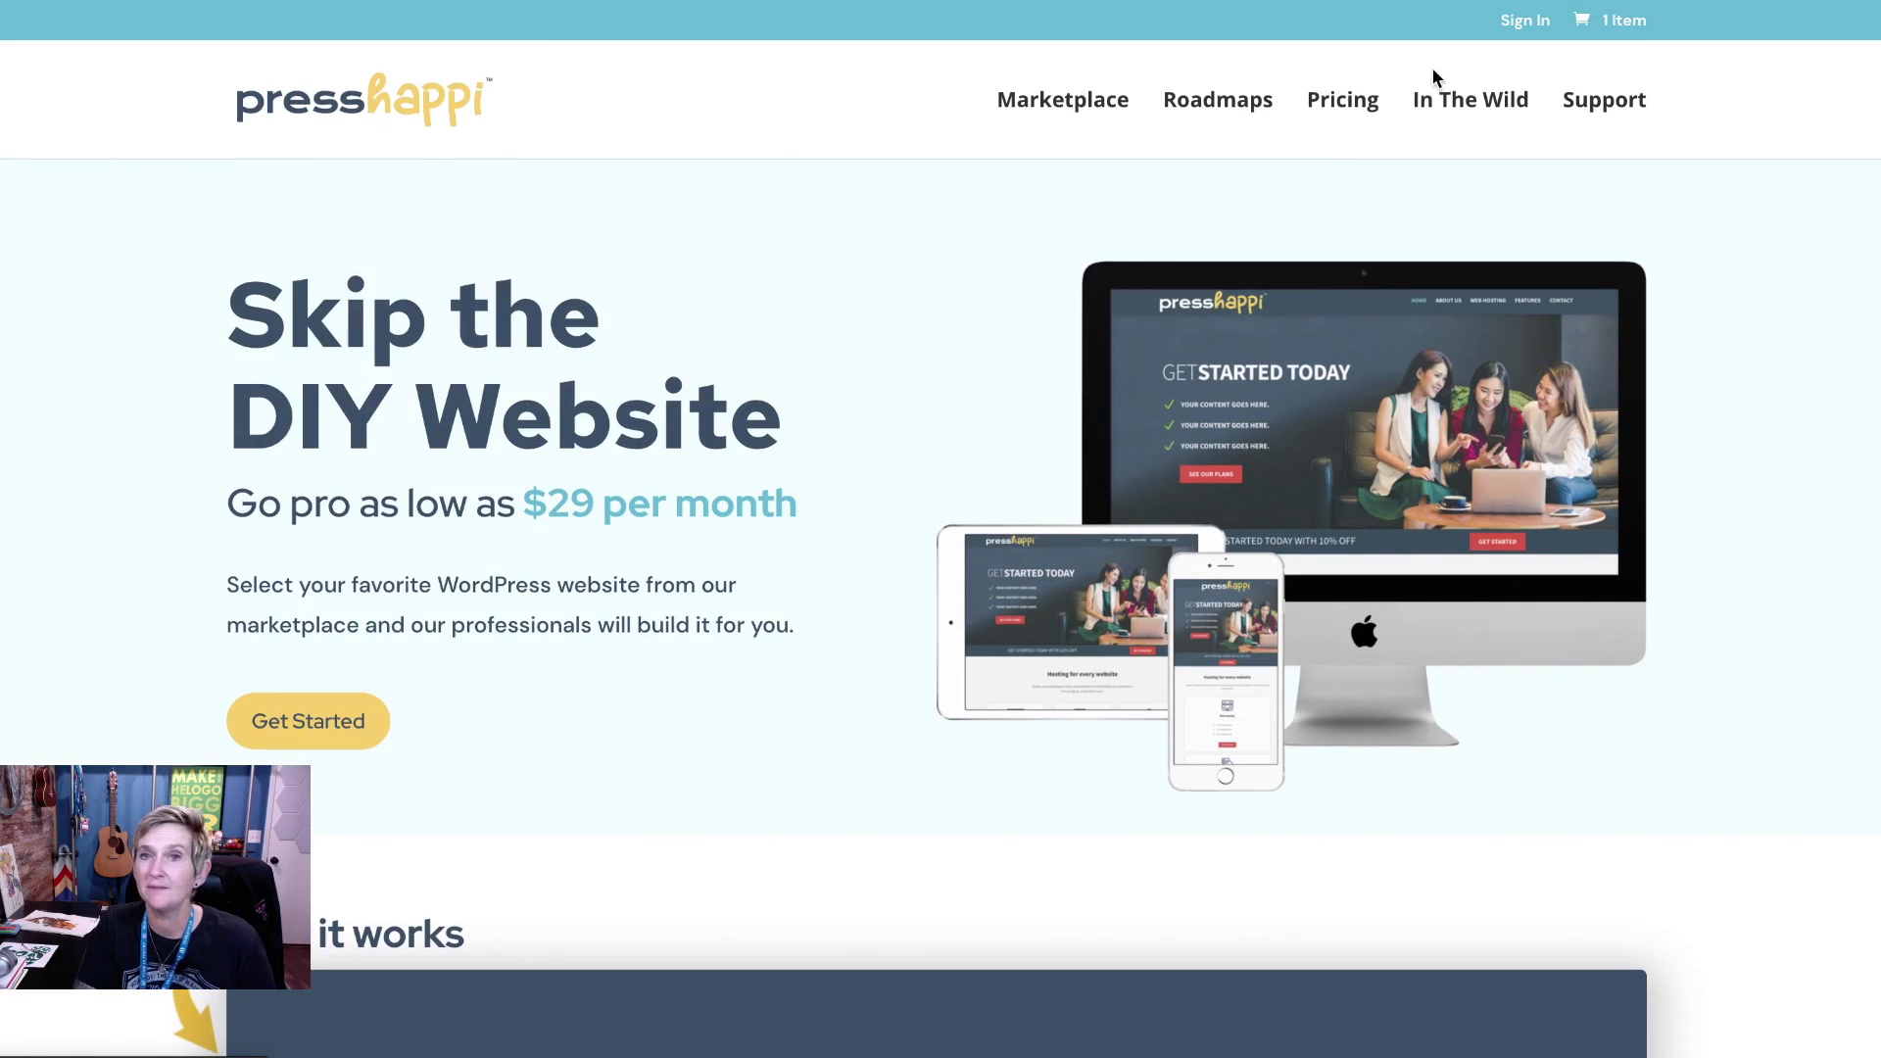